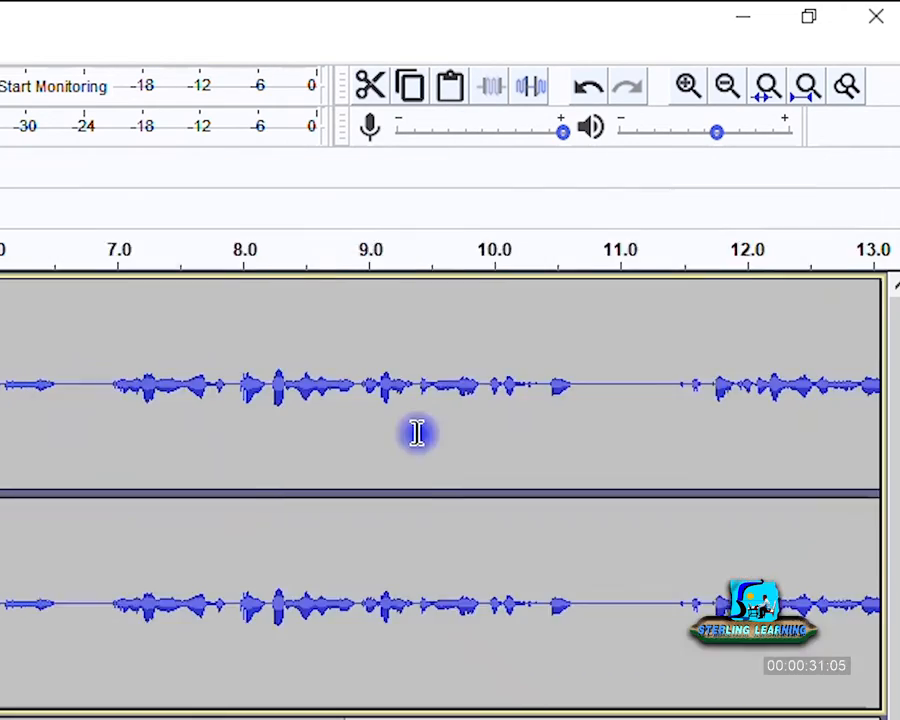
# Cut the section from about 2.1 to 5.8 s out of the first track, undoing and repeating the cut
pyautogui.scroll(5, 585, 236)
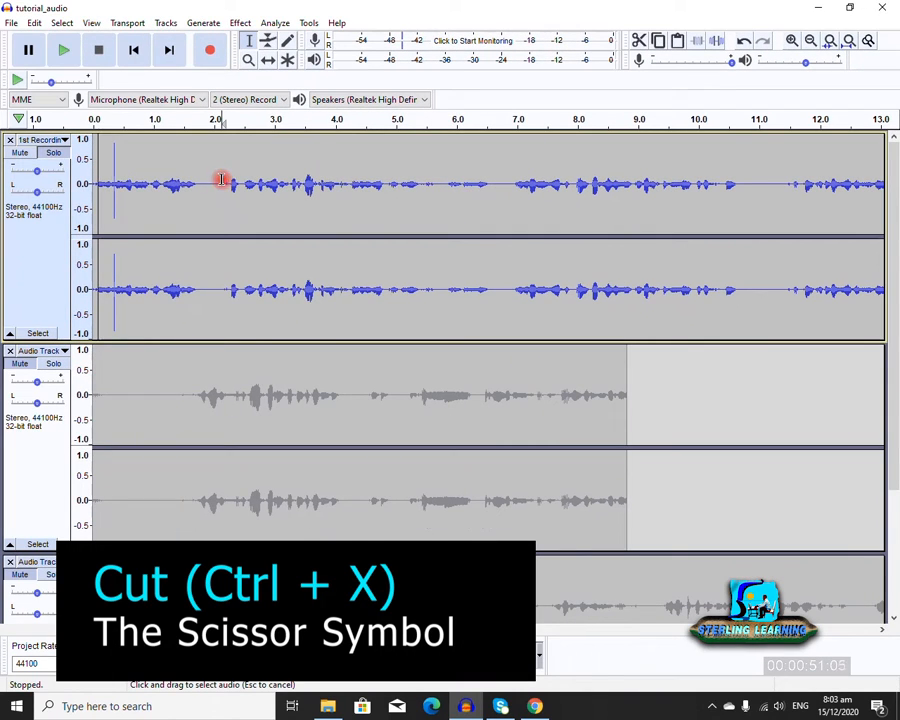
pyautogui.moveTo(221, 180); pyautogui.dragTo(442, 210)
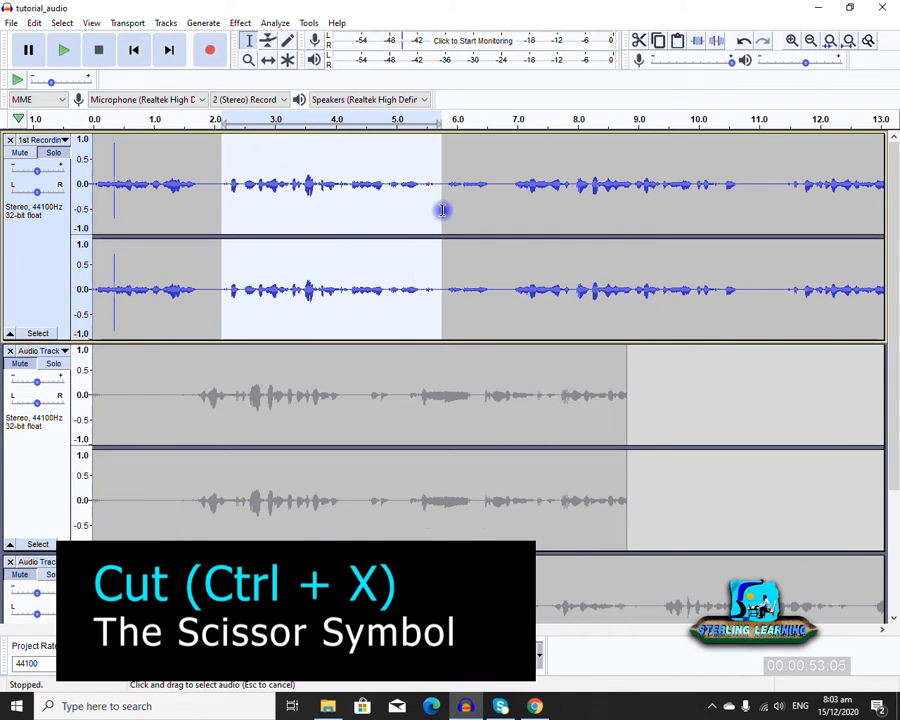
pyautogui.click(638, 40)
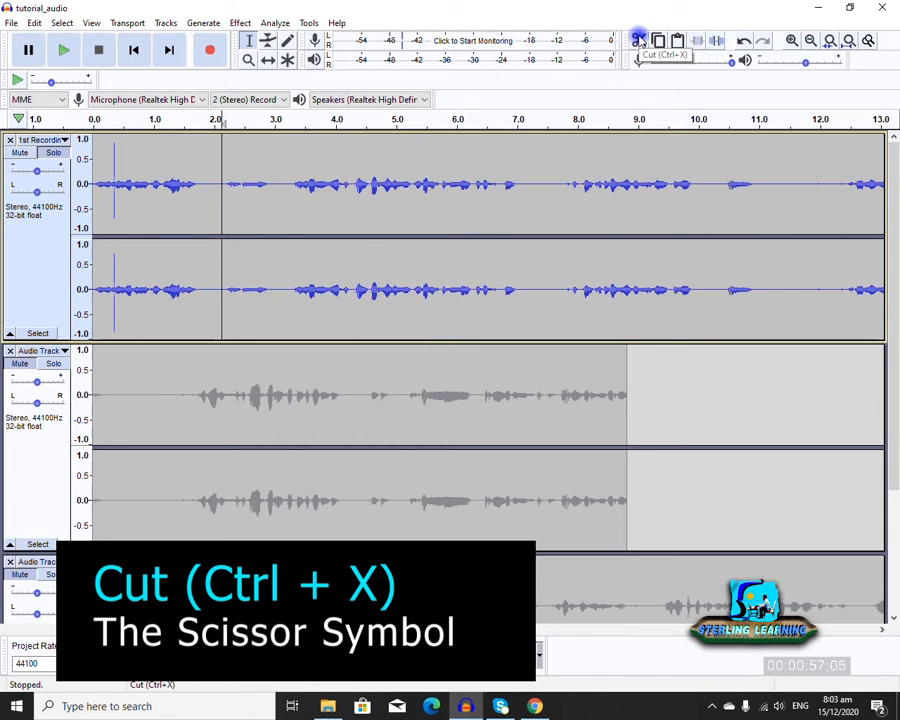
pyautogui.hotkey('ctrl', 'z')
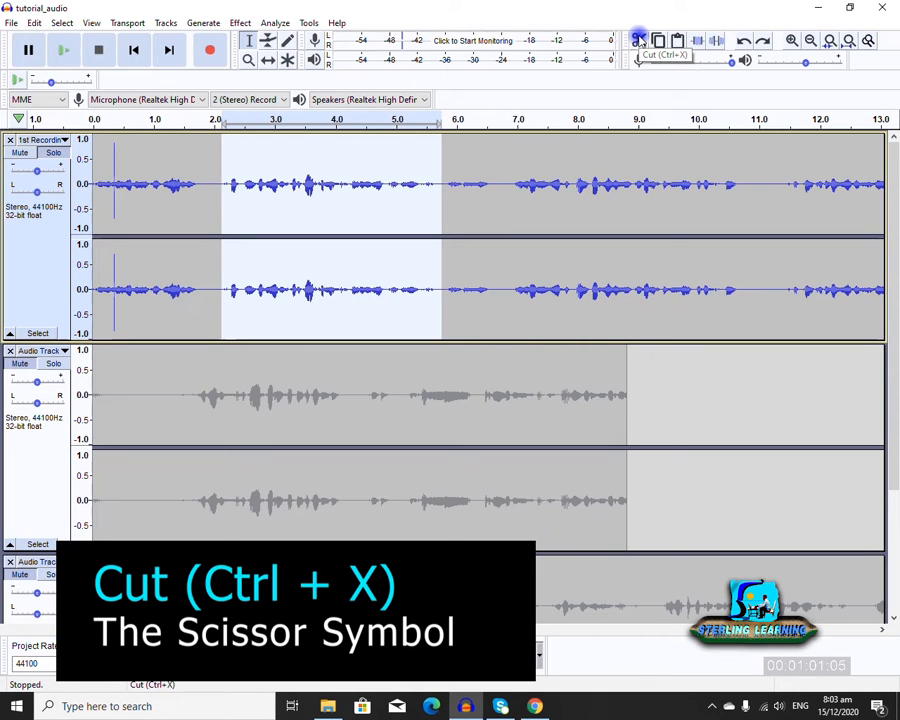
pyautogui.click(638, 40)
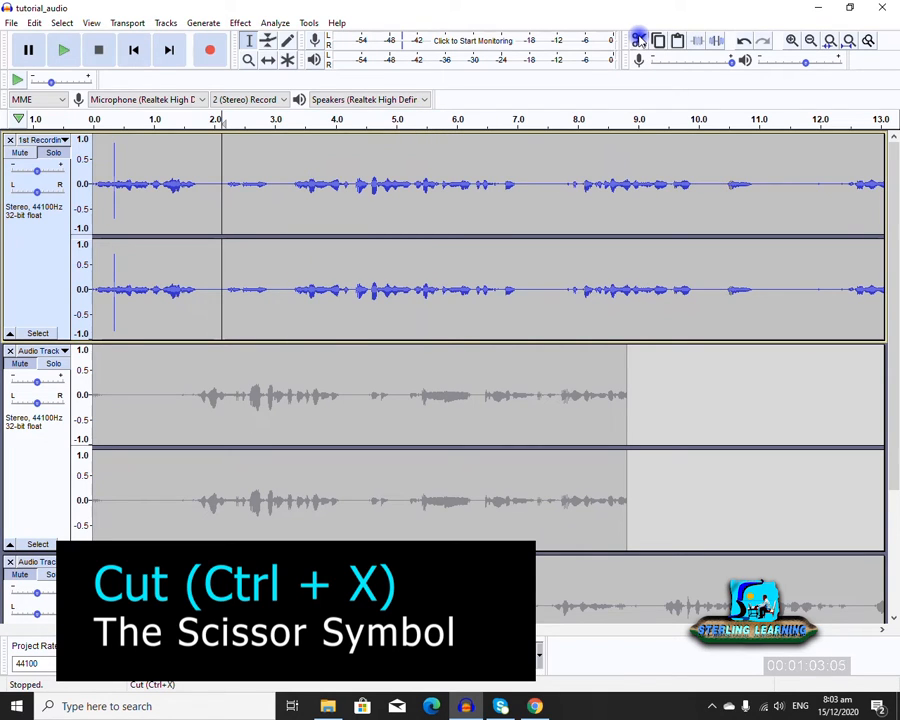
pyautogui.hotkey('ctrl', 'z')
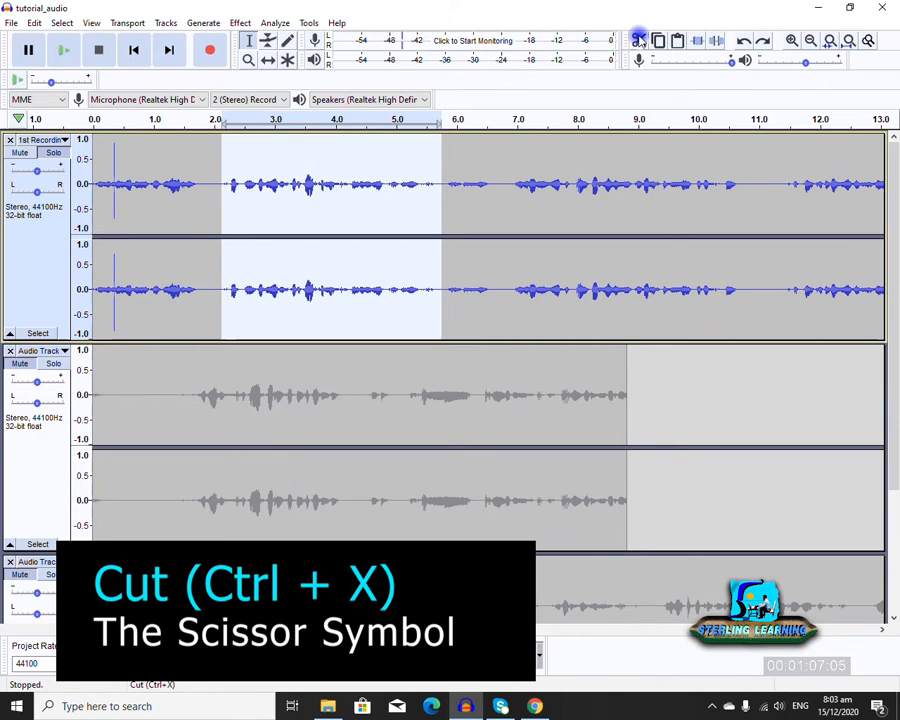
pyautogui.click(638, 40)
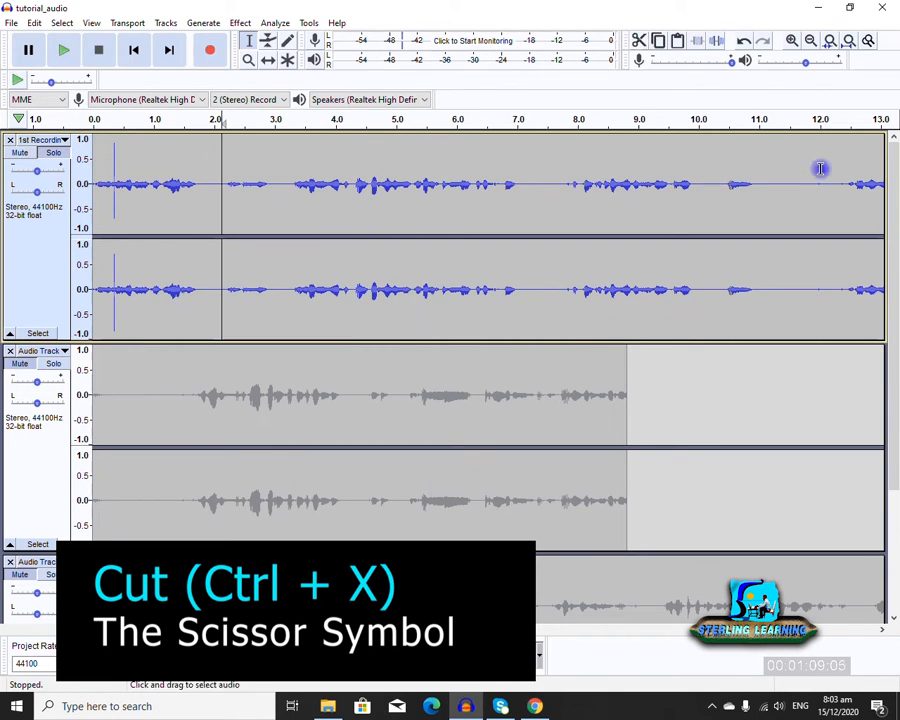
# Paste the cut section into the first track at about 11.4 s and undo the paste
pyautogui.click(785, 177)
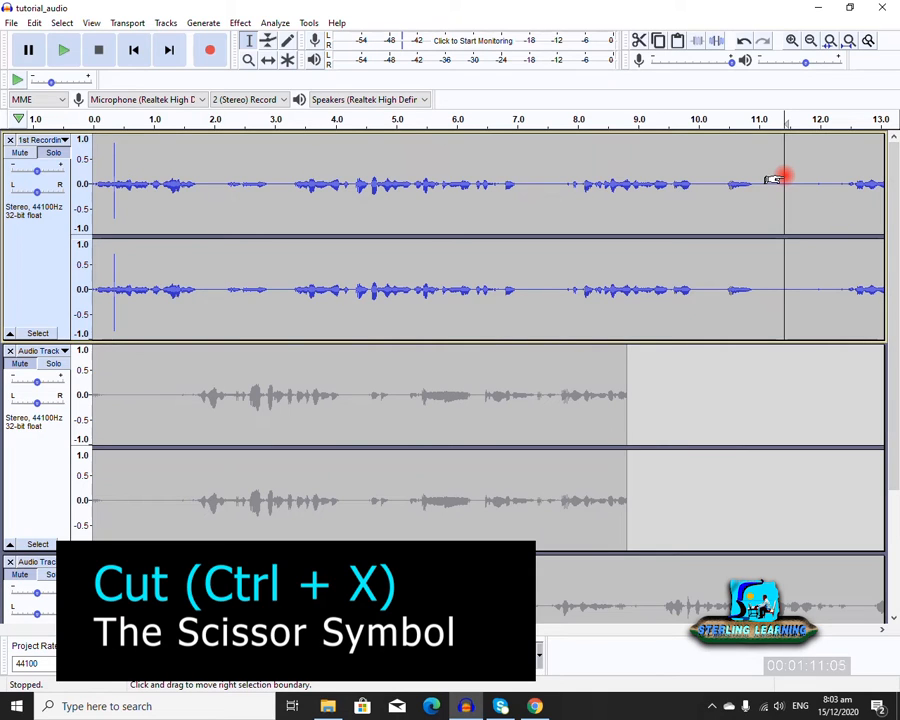
pyautogui.hotkey('ctrl', 'v')
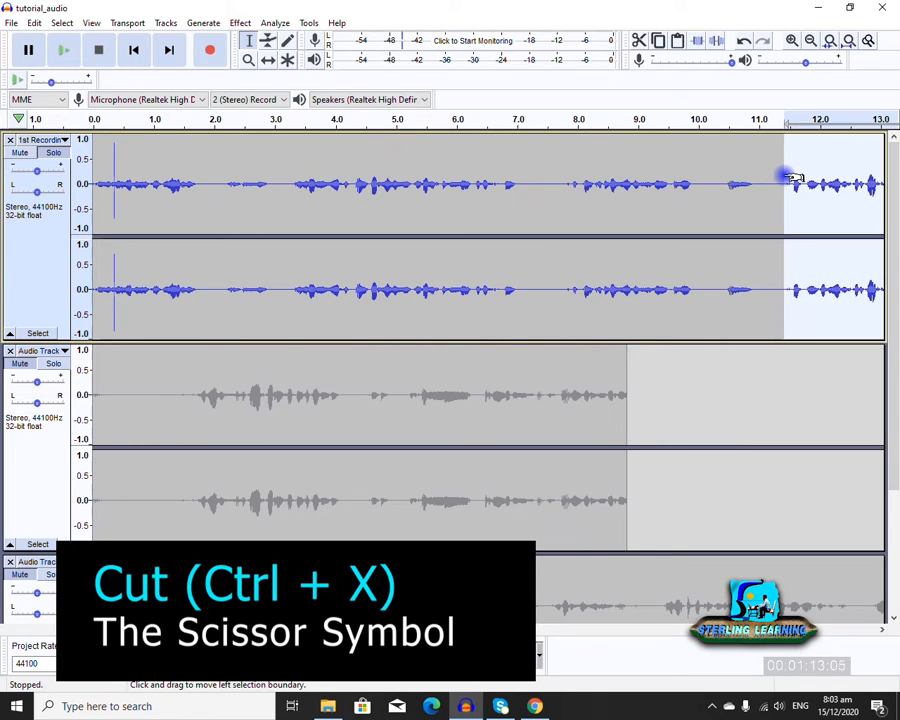
pyautogui.hotkey('ctrl', 'z')
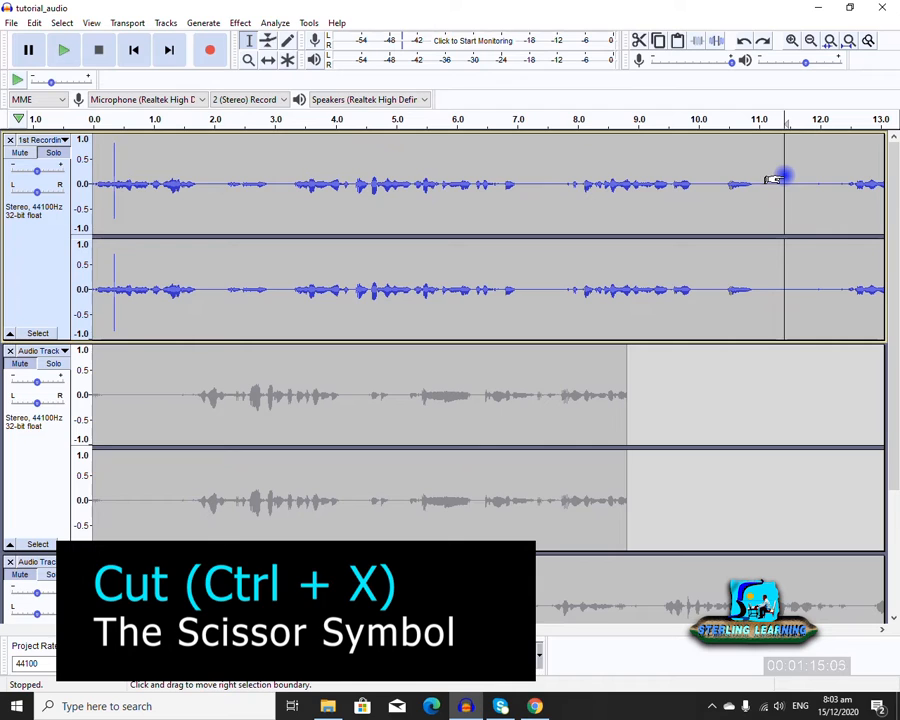
# Paste the cut section into the second track at about 9.7 s, and undo both the paste and the cut
pyautogui.click(681, 497)
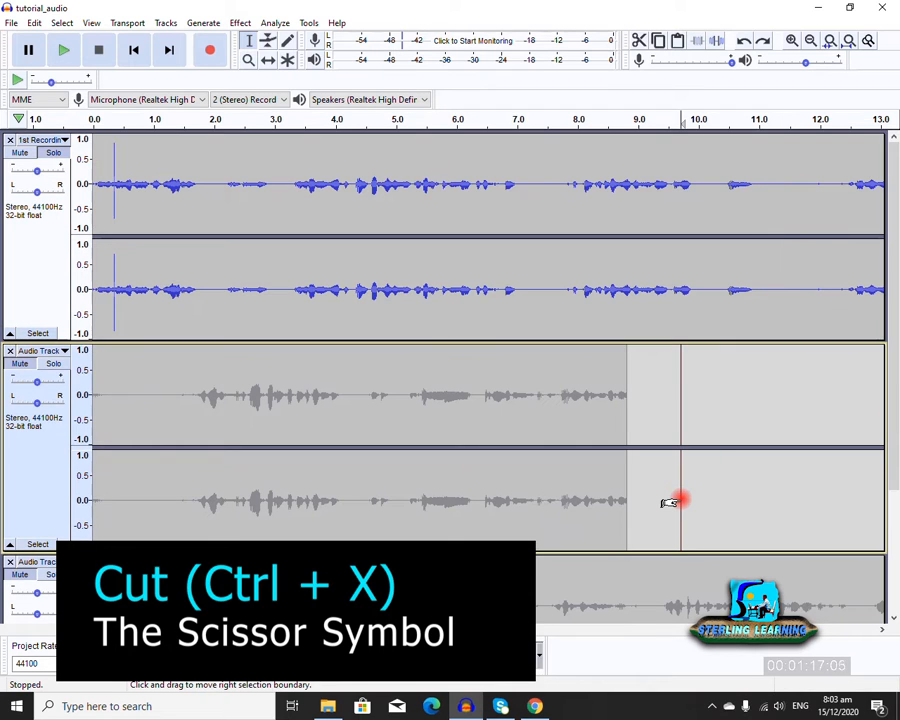
pyautogui.hotkey('shift', 'End')
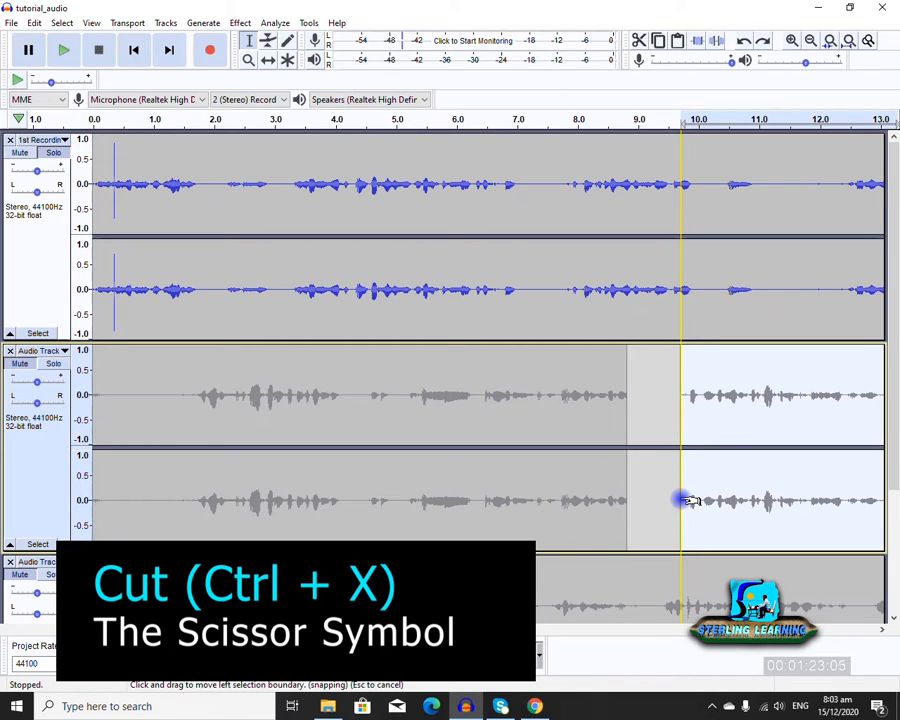
pyautogui.hotkey('ctrl', 'x')
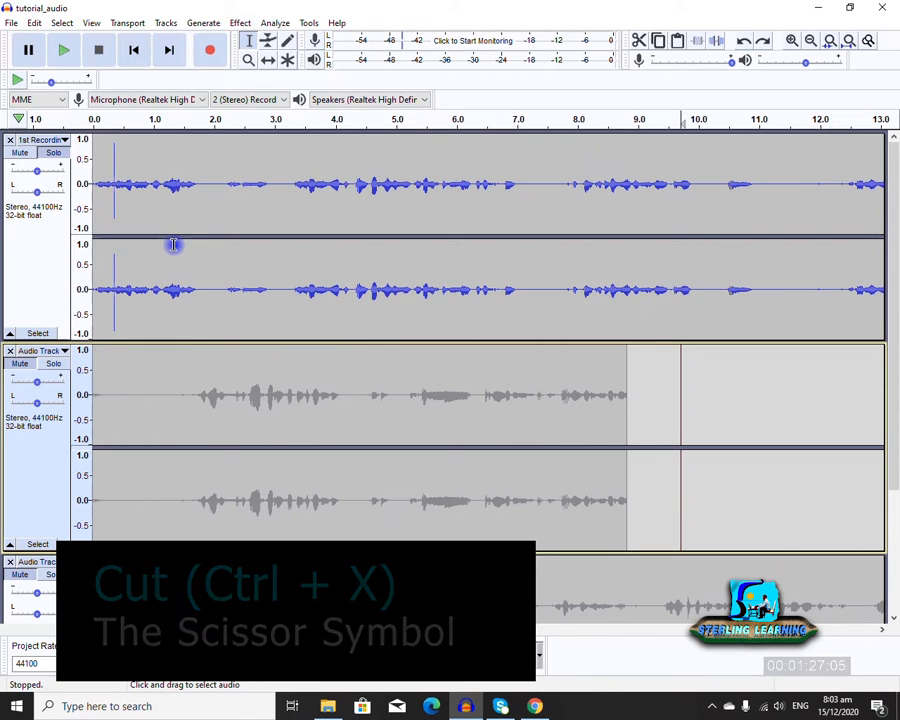
pyautogui.hotkey('ctrl', 'z')
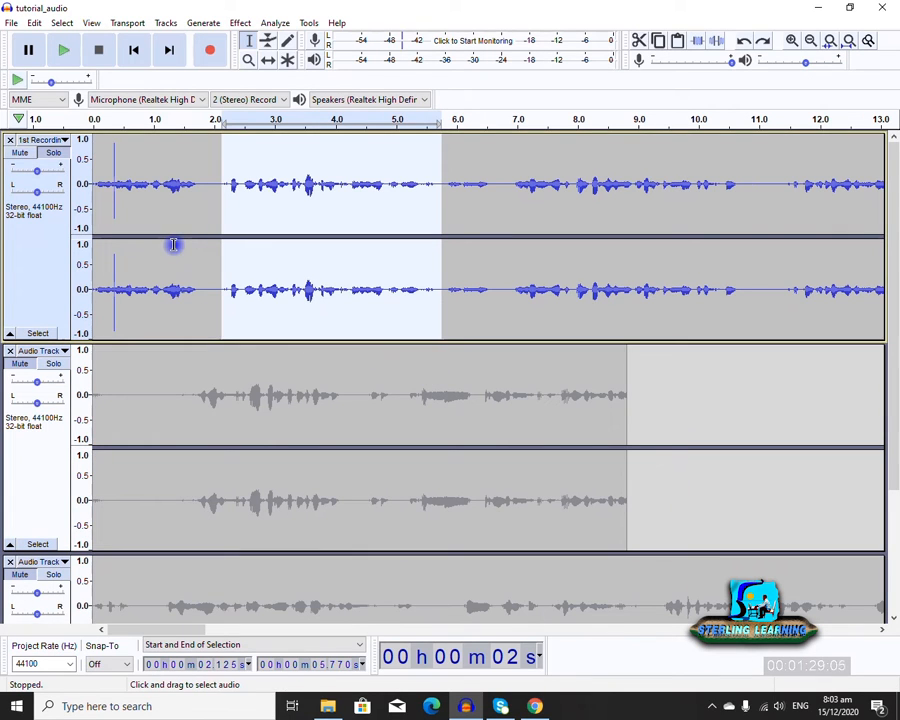
# Copy the section from about 2.1 to 5.8 s of the first track
pyautogui.click(455, 197)
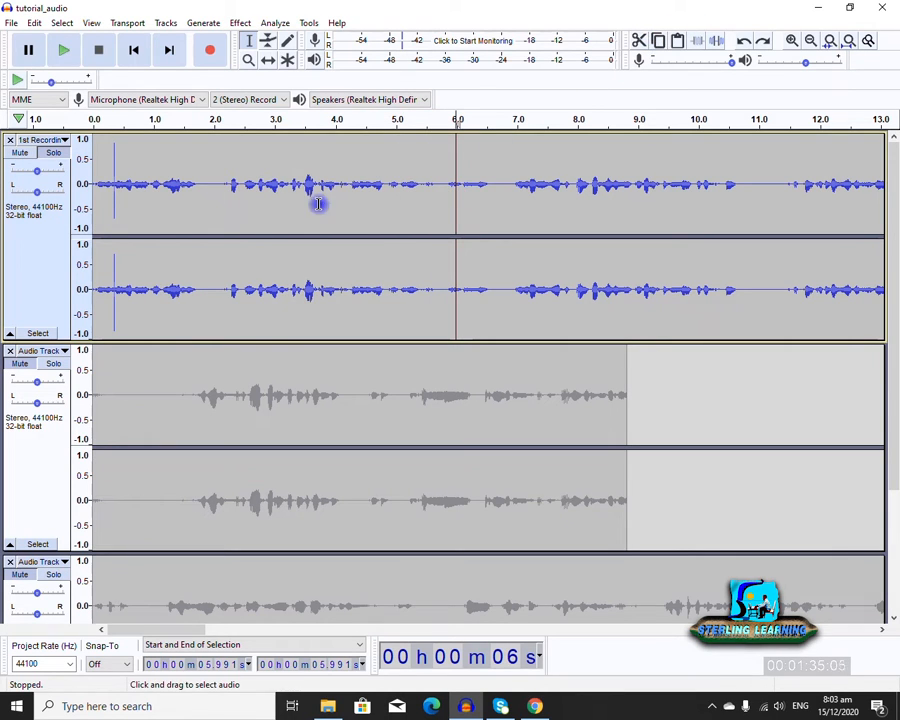
pyautogui.click(219, 182)
pyautogui.moveTo(219, 182); pyautogui.dragTo(444, 197)
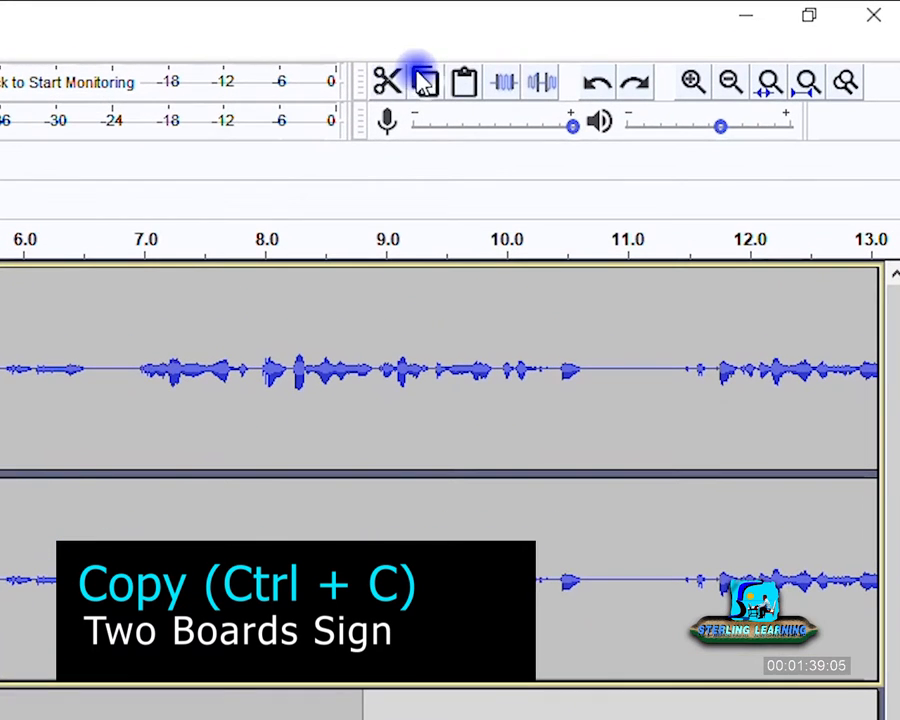
pyautogui.click(565, 57)
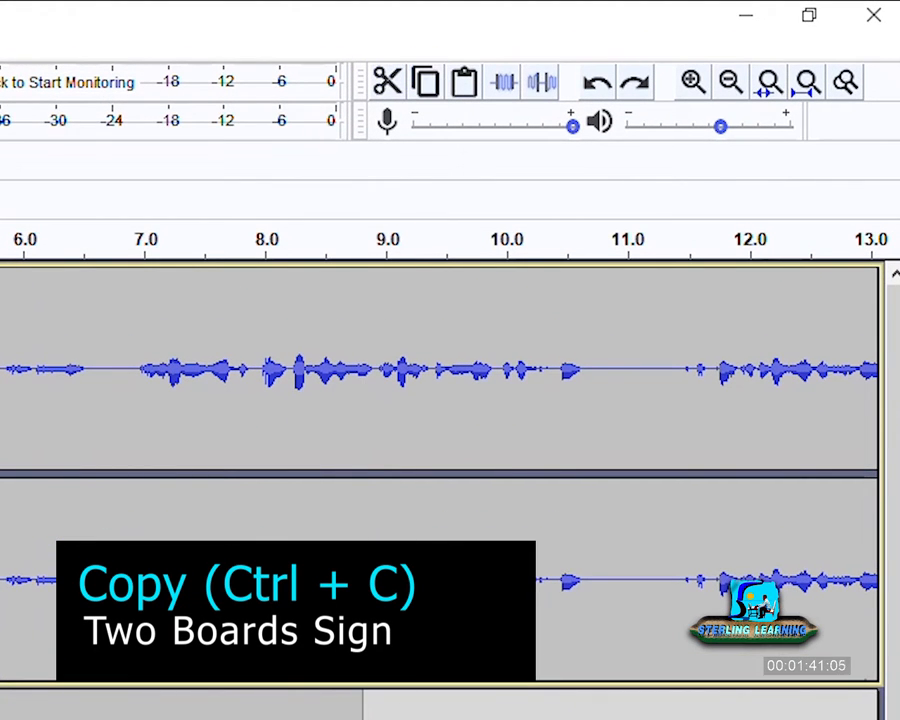
# Paste the copied section at about 9 s, just after the second track's clip, twice, undoing each paste
pyautogui.click(570, 522)
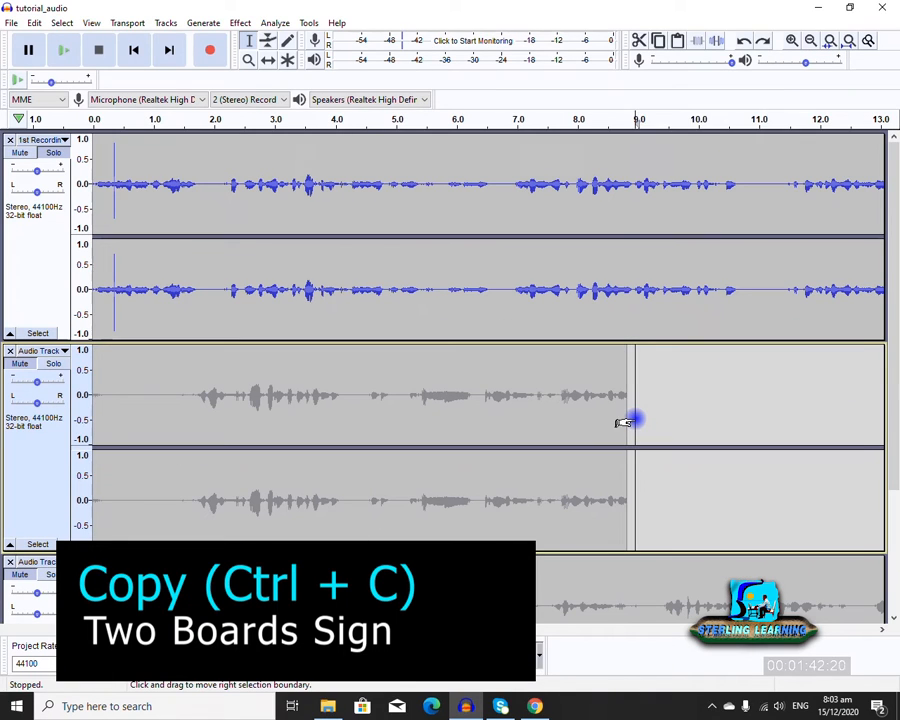
pyautogui.hotkey('ctrl', 'v')
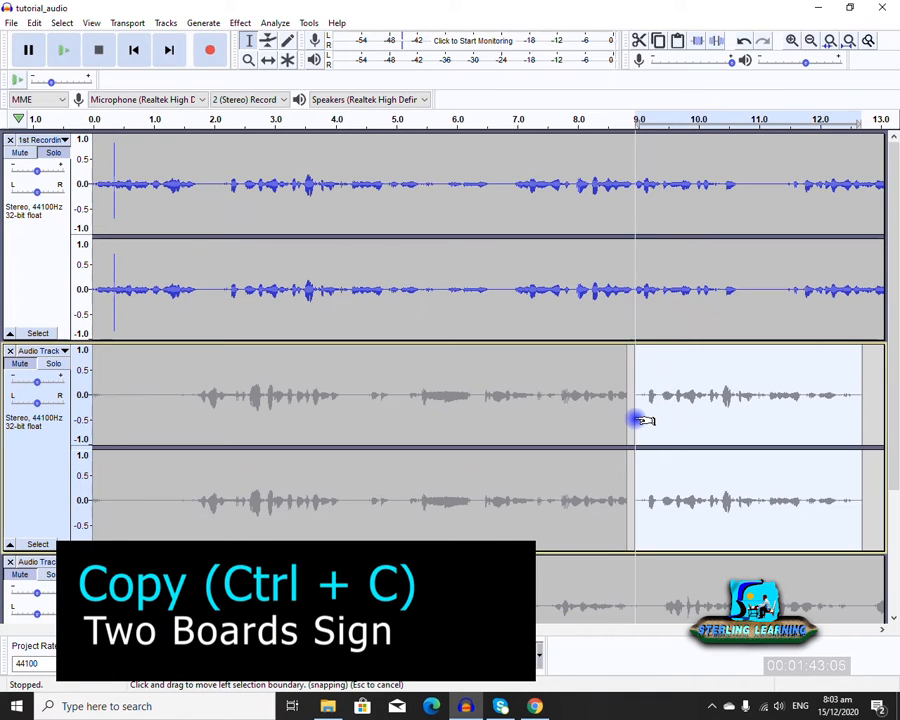
pyautogui.hotkey('ctrl', 'z')
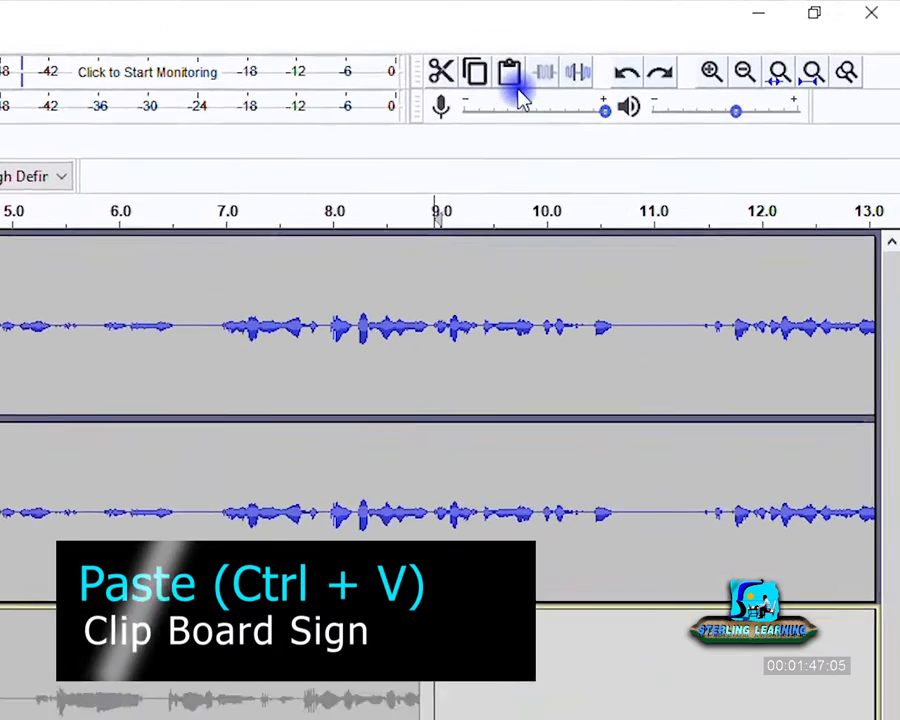
pyautogui.click(677, 40)
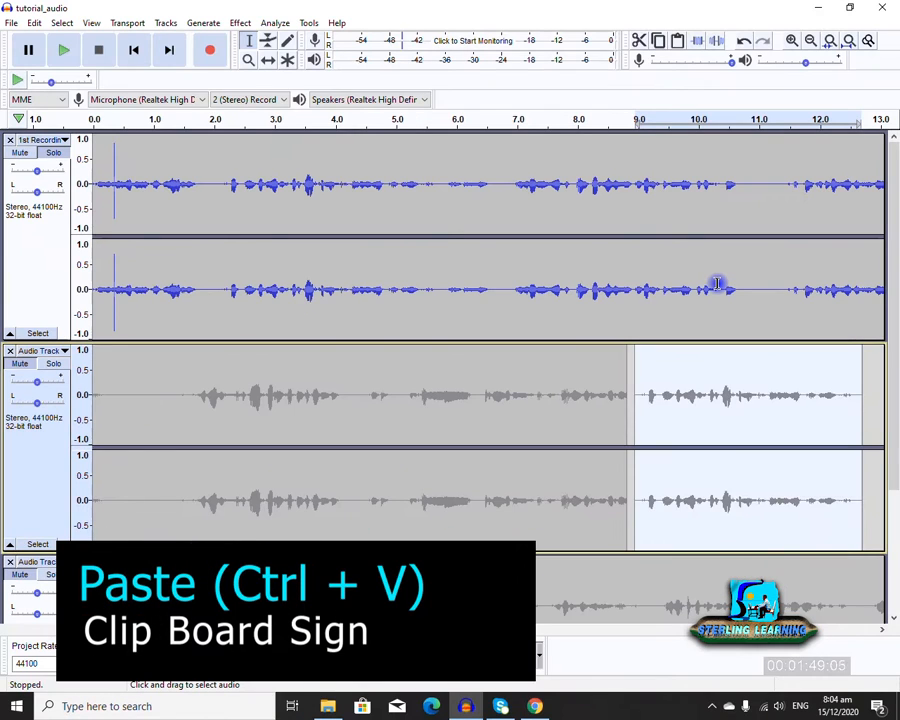
pyautogui.hotkey('ctrl', 'z')
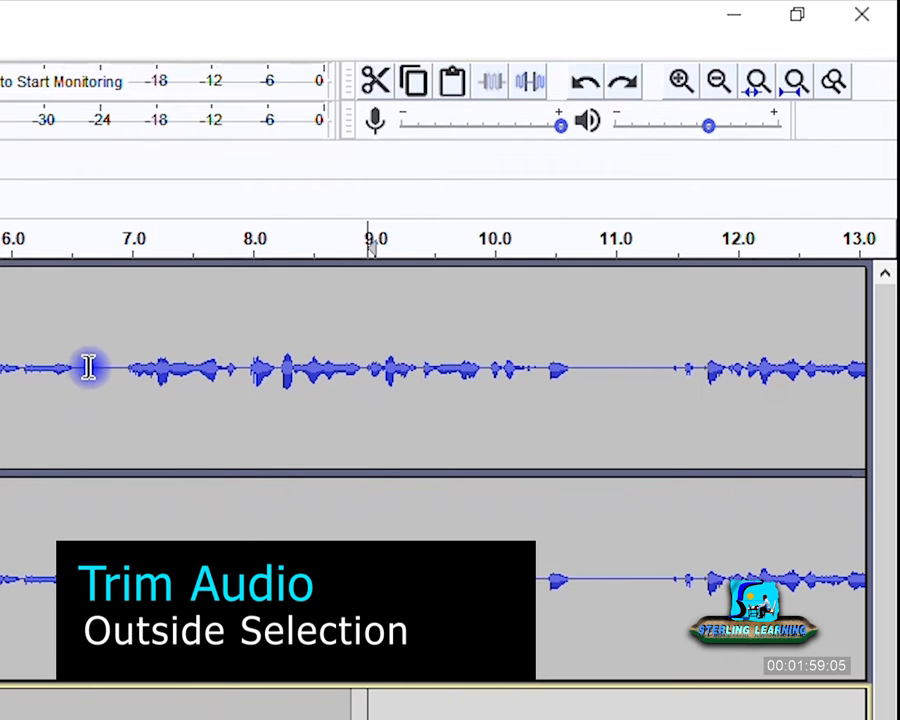
# Delete the first track's audio from the start to about 6.8 s and undo the deletion
pyautogui.moveTo(114, 356); pyautogui.dragTo(588, 400)
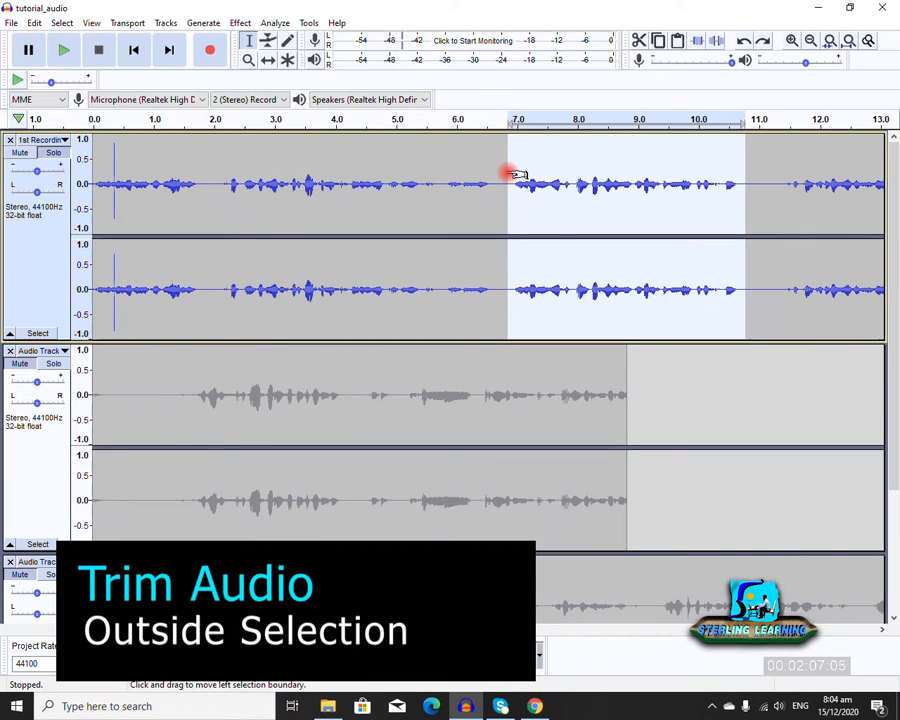
pyautogui.moveTo(498, 175); pyautogui.dragTo(8, 186)
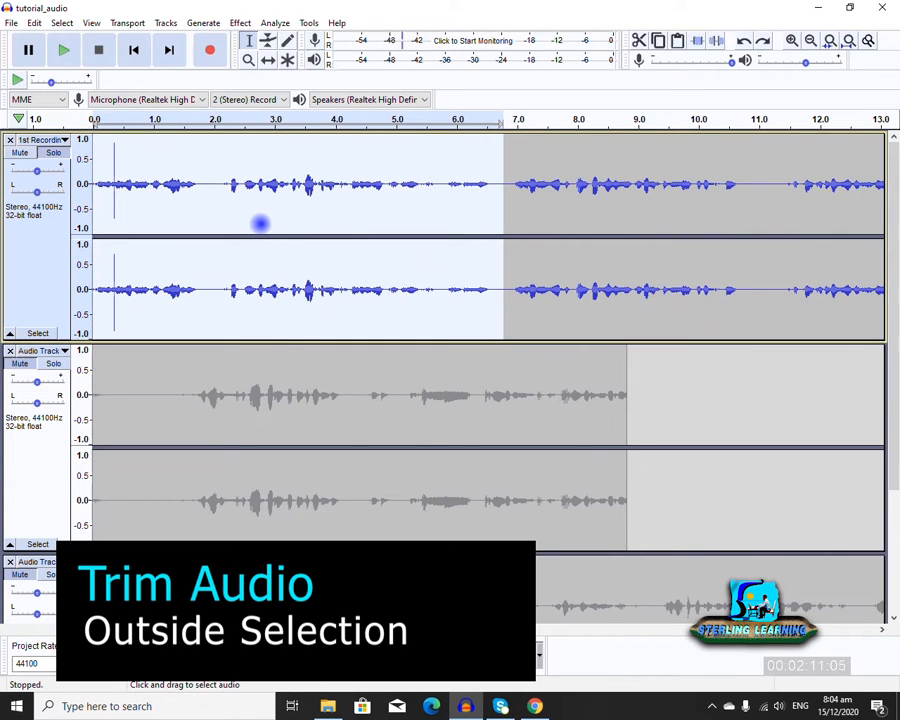
pyautogui.hotkey('ctrl', 't')
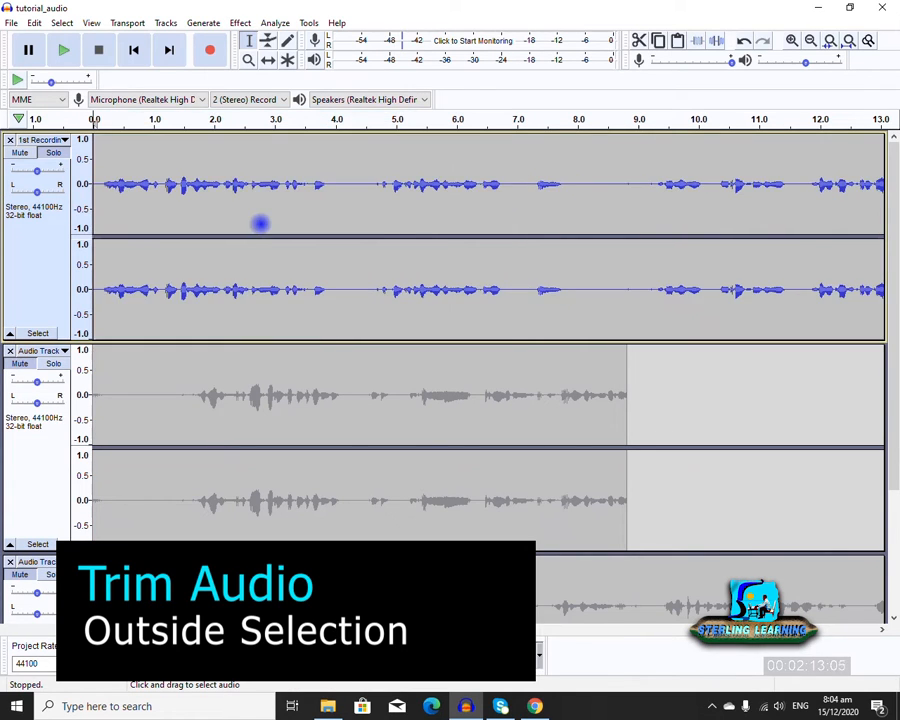
pyautogui.hotkey('ctrl', 'z')
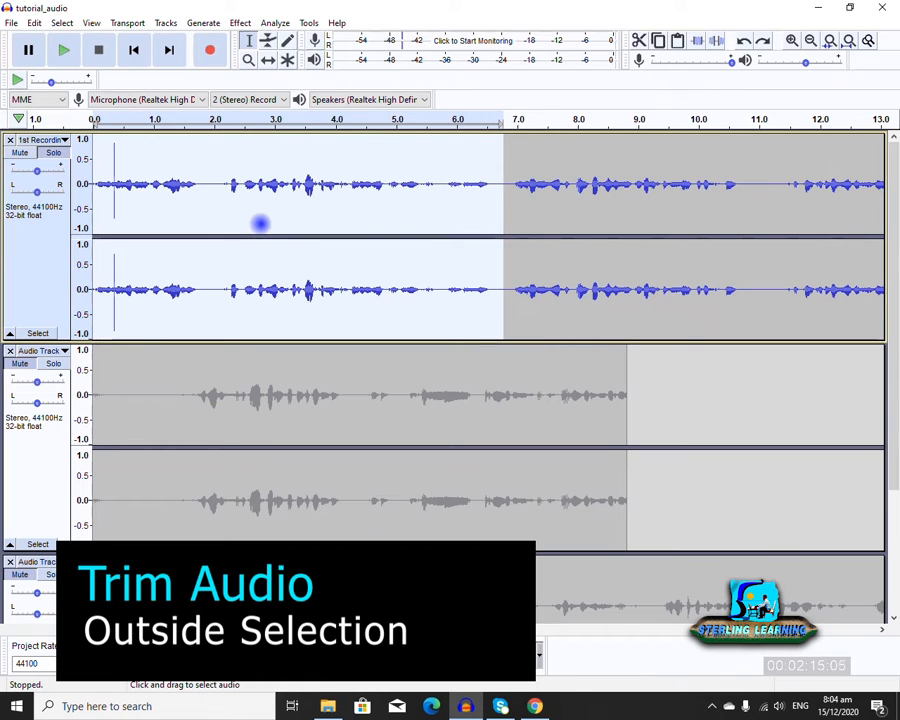
# Look up the Trim Audio command among the special removal options
pyautogui.click(10, 23)
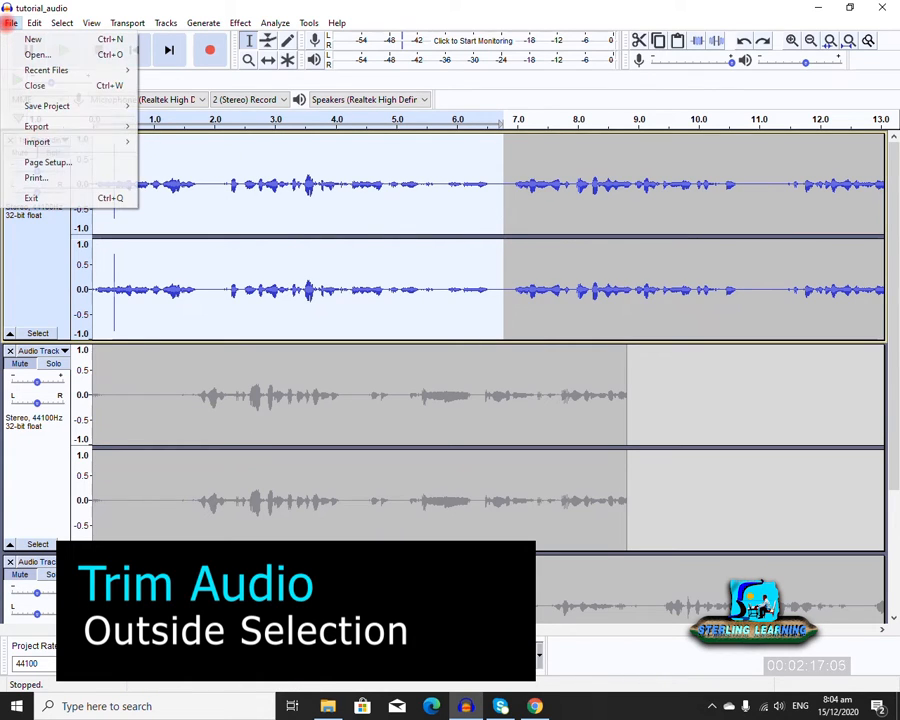
pyautogui.click(10, 23)
pyautogui.click(34, 23)
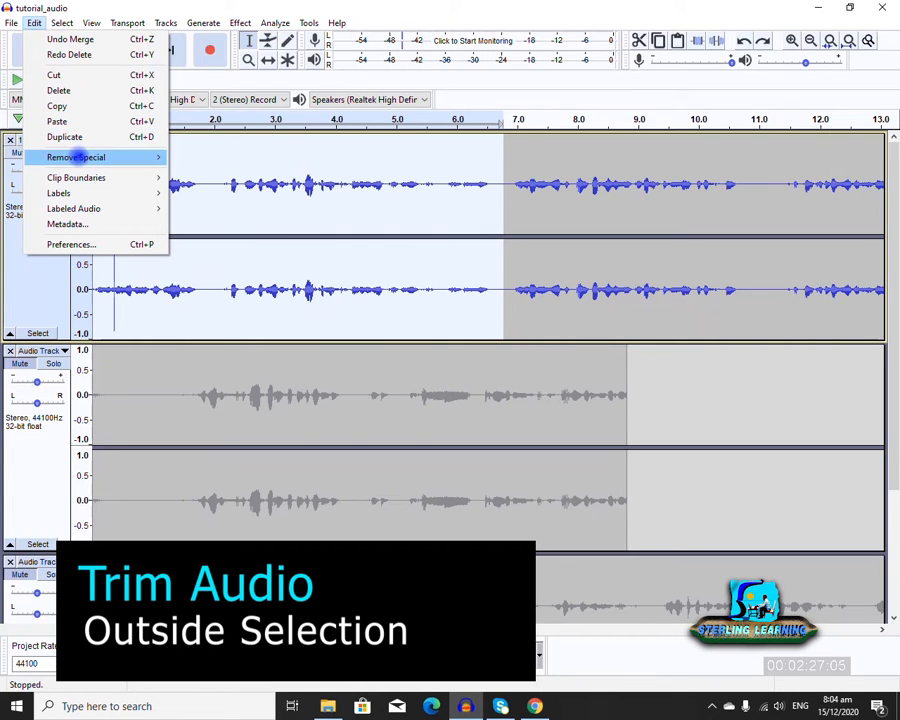
pyautogui.moveTo(75, 157)
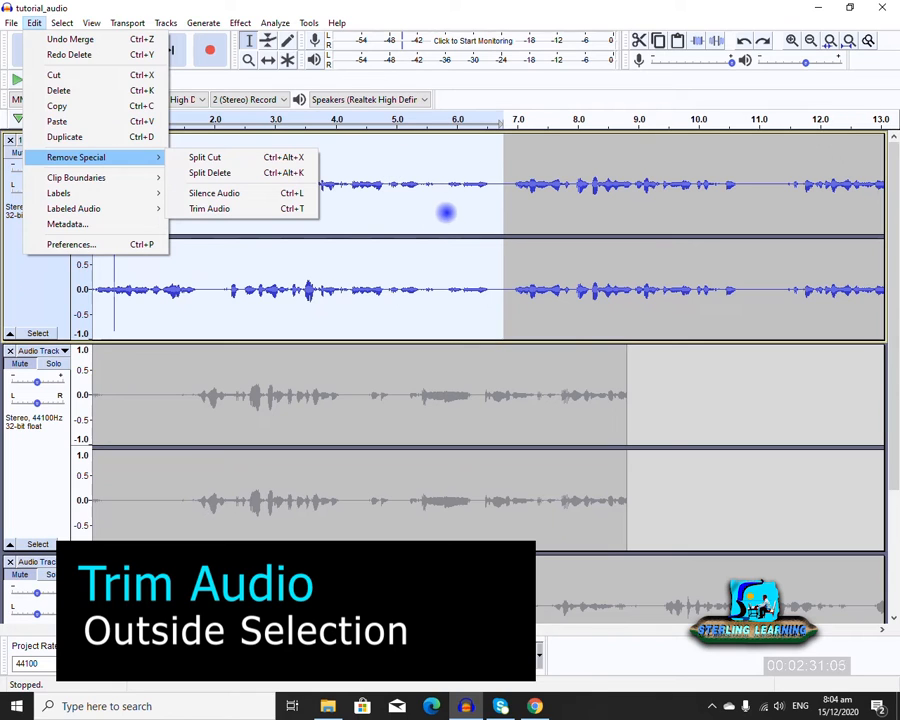
pyautogui.click(466, 195)
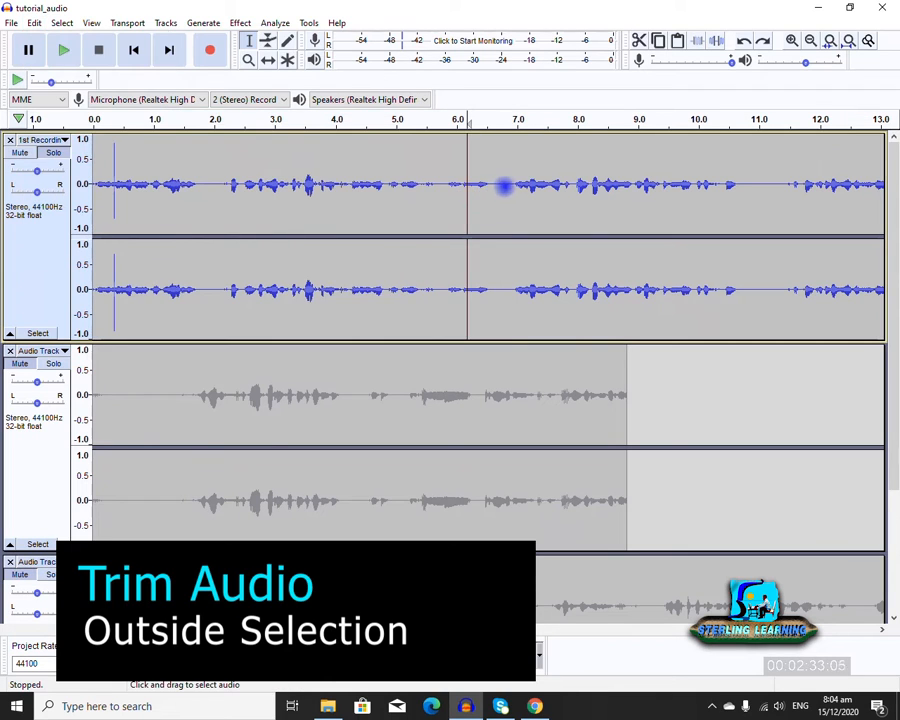
# Repeat deleting the opening 6.8 s or so of the first track and undo it
pyautogui.moveTo(500, 186); pyautogui.dragTo(92, 186)
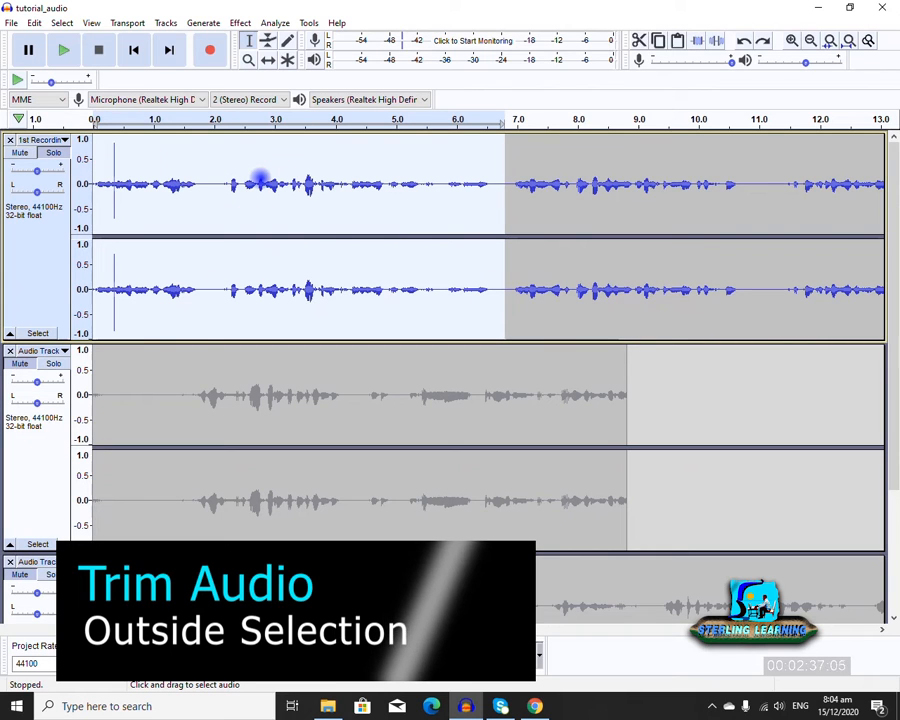
pyautogui.press('Delete')
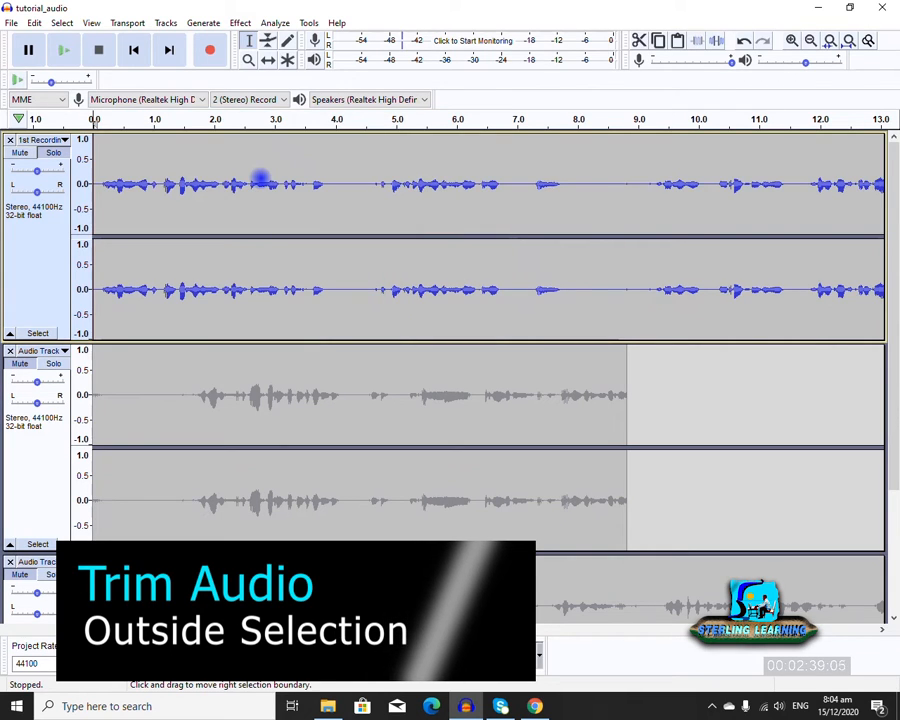
pyautogui.hotkey('ctrl', 'z')
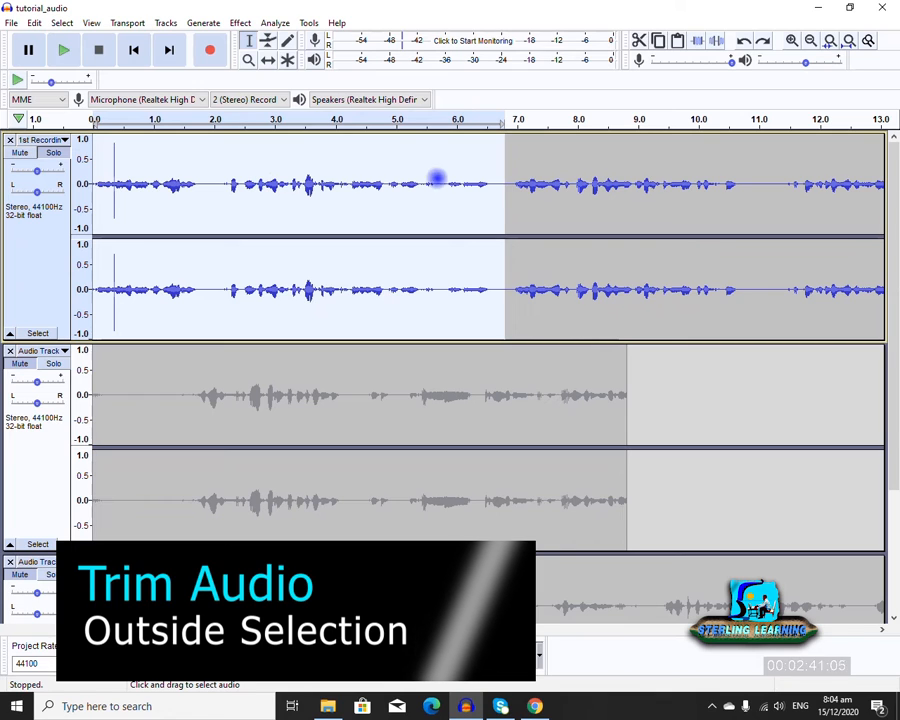
pyautogui.moveTo(770, 186); pyautogui.dragTo(886, 205)
pyautogui.click(510, 198)
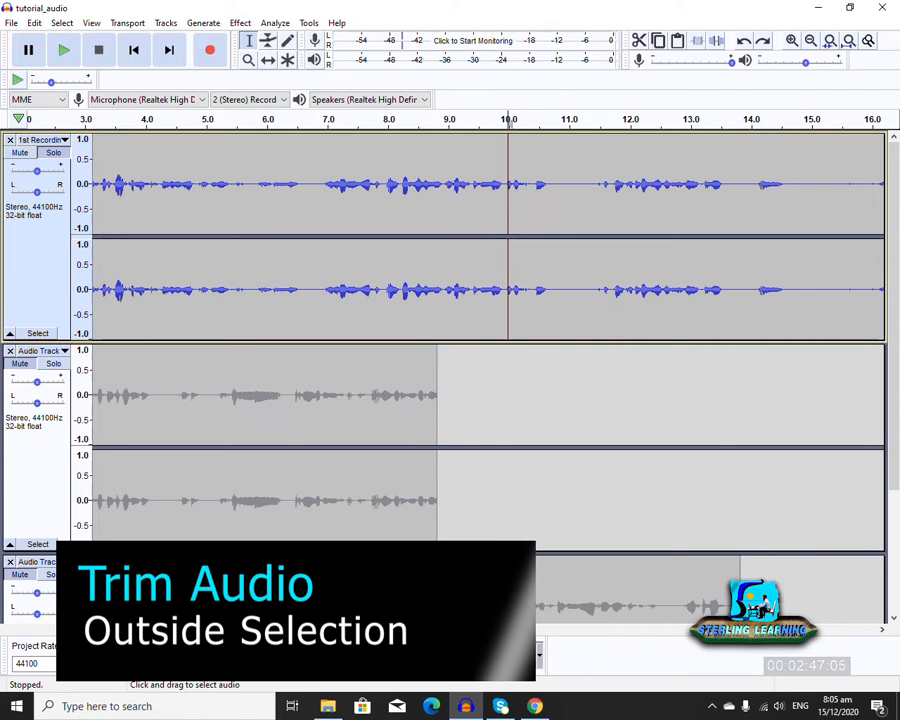
pyautogui.hscroll(-2, 372, 450)
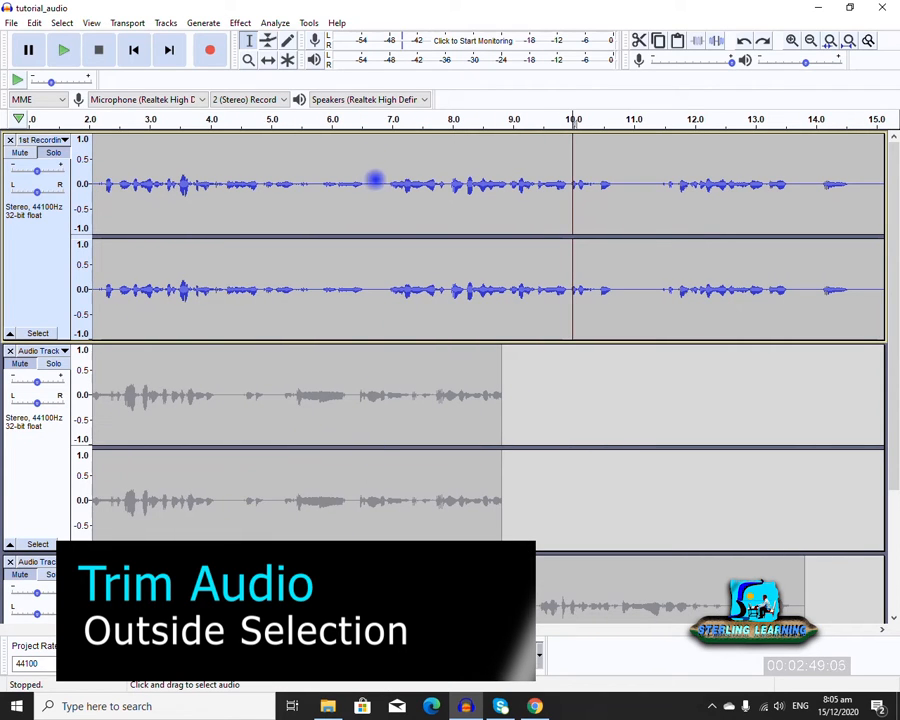
# Trim the first track to the section between about 6.9 s and 10.7 s, removing the audio outside it
pyautogui.click(387, 184)
pyautogui.moveTo(392, 184); pyautogui.dragTo(617, 194)
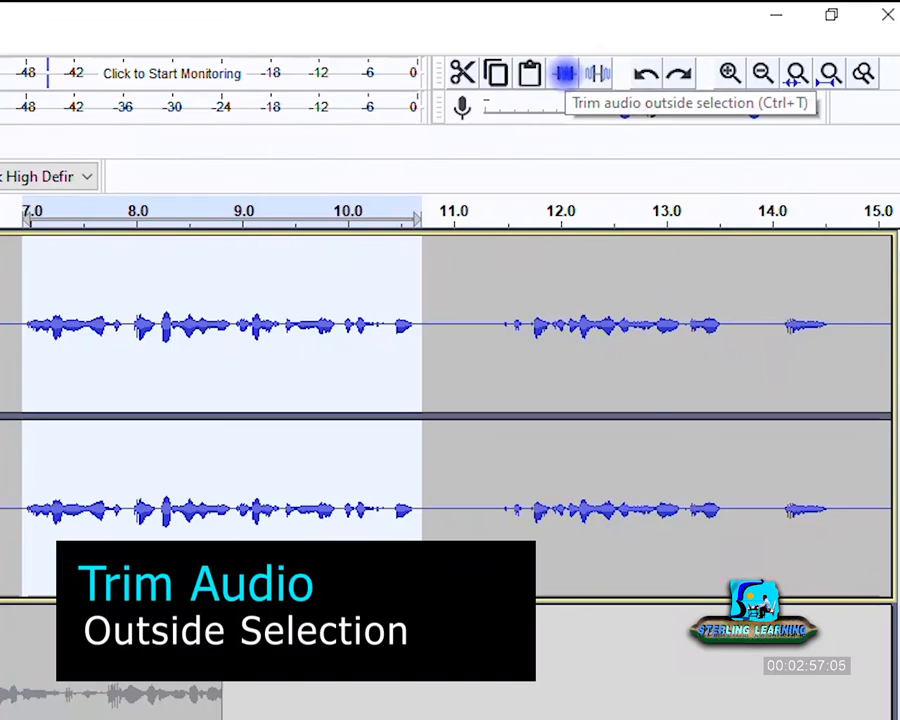
pyautogui.click(564, 74)
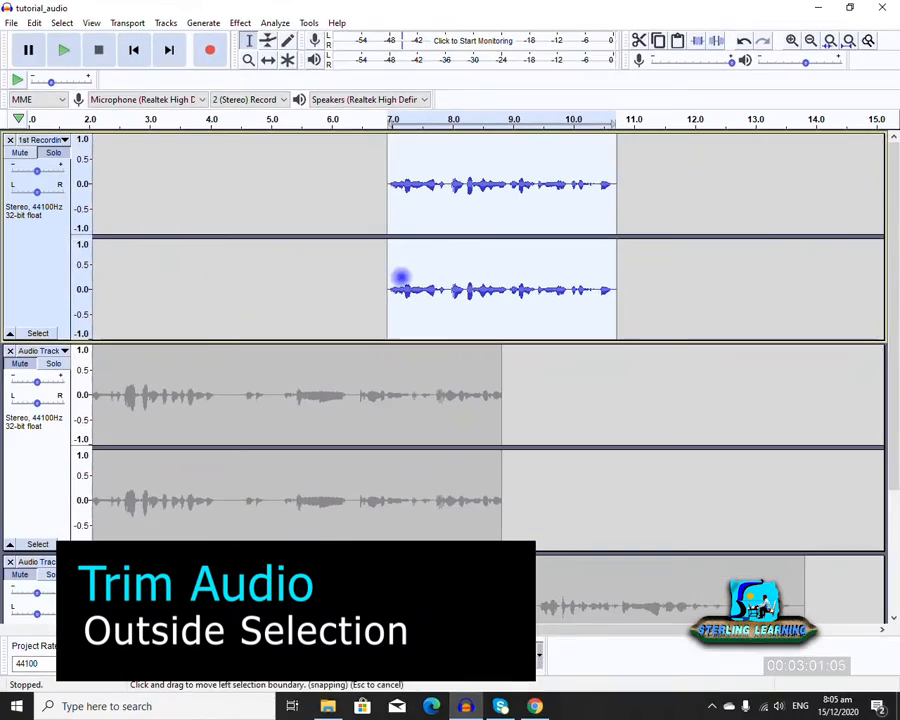
# Move the trimmed clip along the first track with the Time Shift tool, first slightly earlier and finally to start at about 7.7 s
pyautogui.click(473, 205)
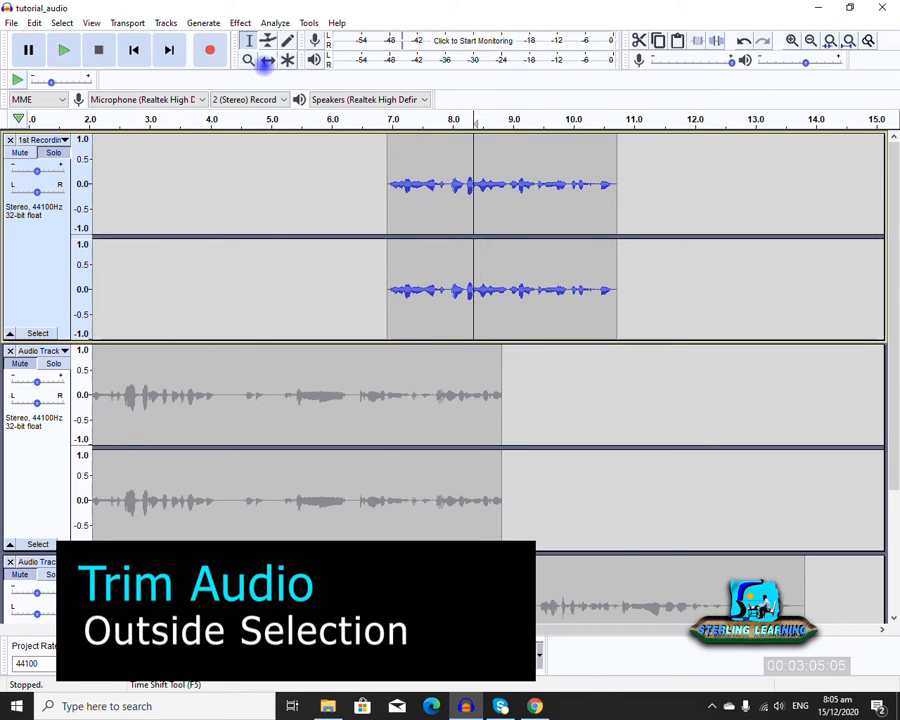
pyautogui.click(268, 59)
pyautogui.moveTo(472, 165); pyautogui.dragTo(455, 182)
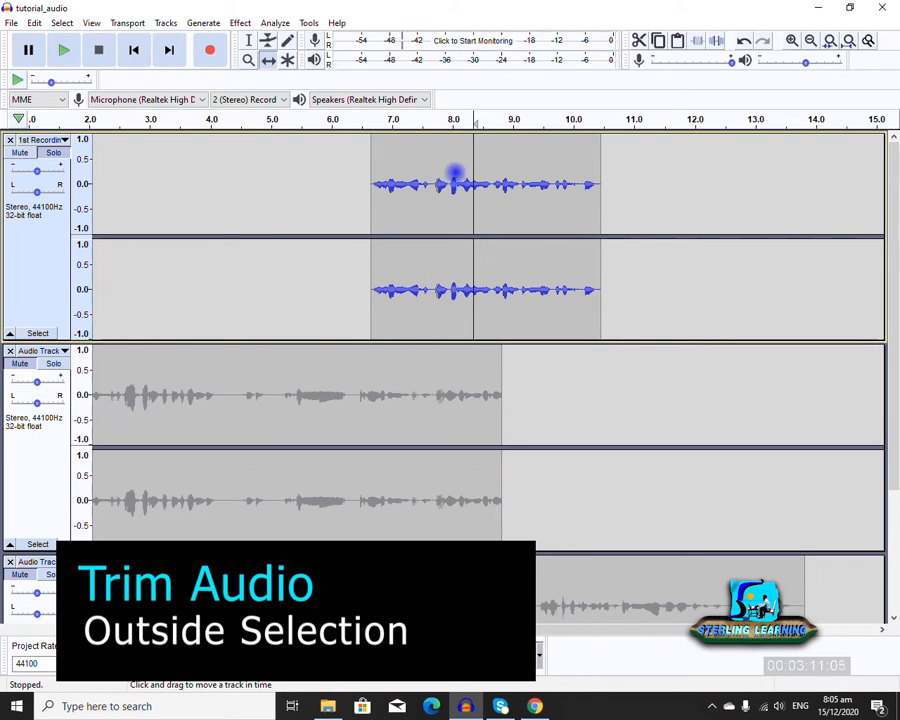
pyautogui.moveTo(474, 214); pyautogui.dragTo(509, 273)
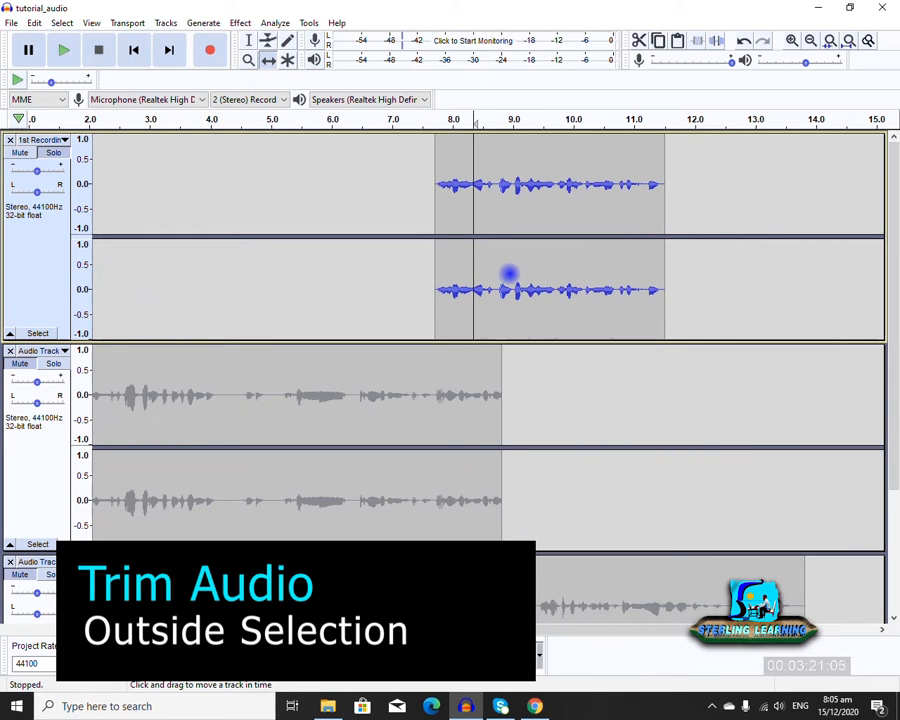
# Undo both clip moves and the trim on the first track
pyautogui.hotkey('ctrl', 'z')
pyautogui.hotkey('ctrl', 'z')
pyautogui.hotkey('ctrl', 'z')
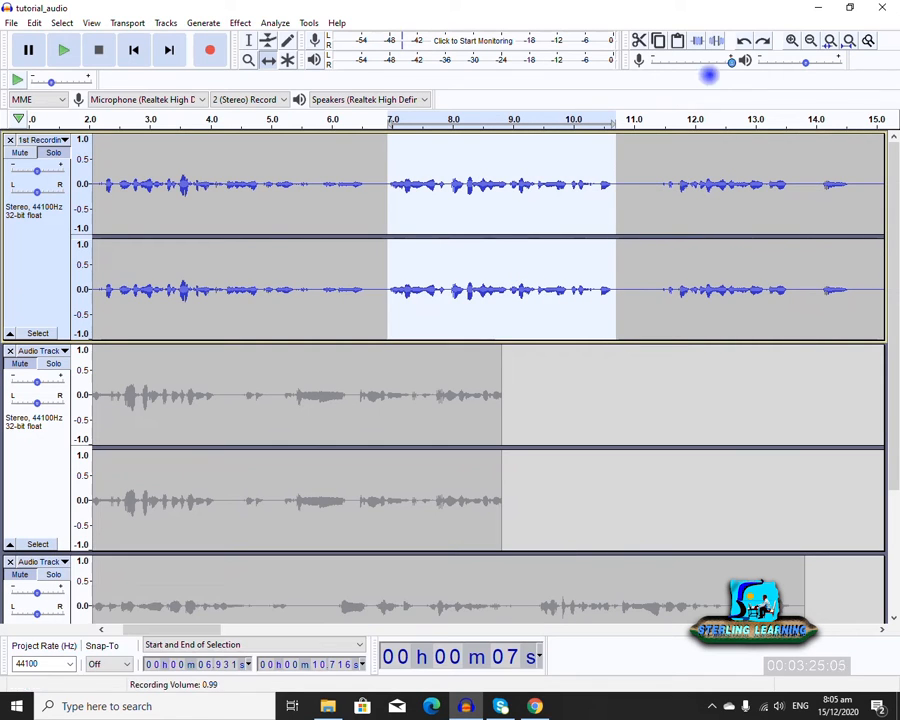
# Select the first track's audio from about 5.8 s to 6.7 s with the Selection tool
pyautogui.click(661, 206)
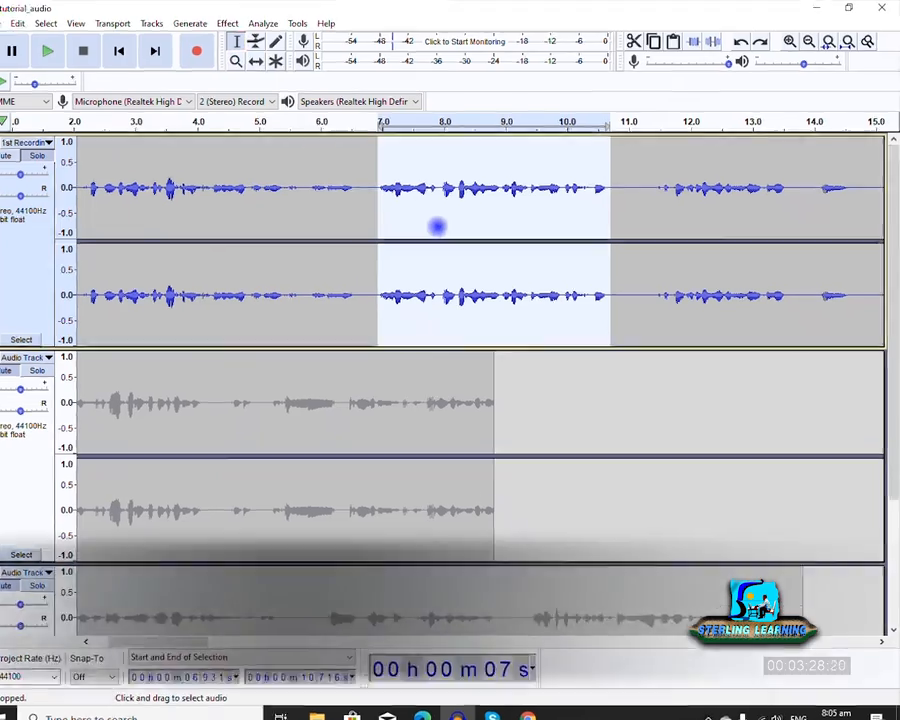
pyautogui.click(420, 205)
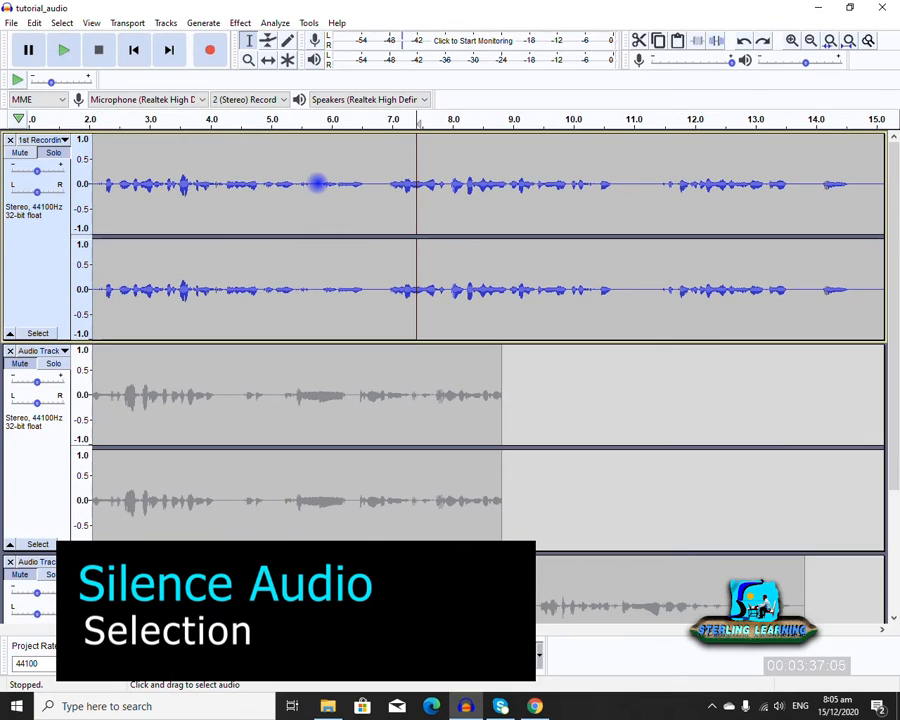
pyautogui.moveTo(318, 183); pyautogui.dragTo(372, 187)
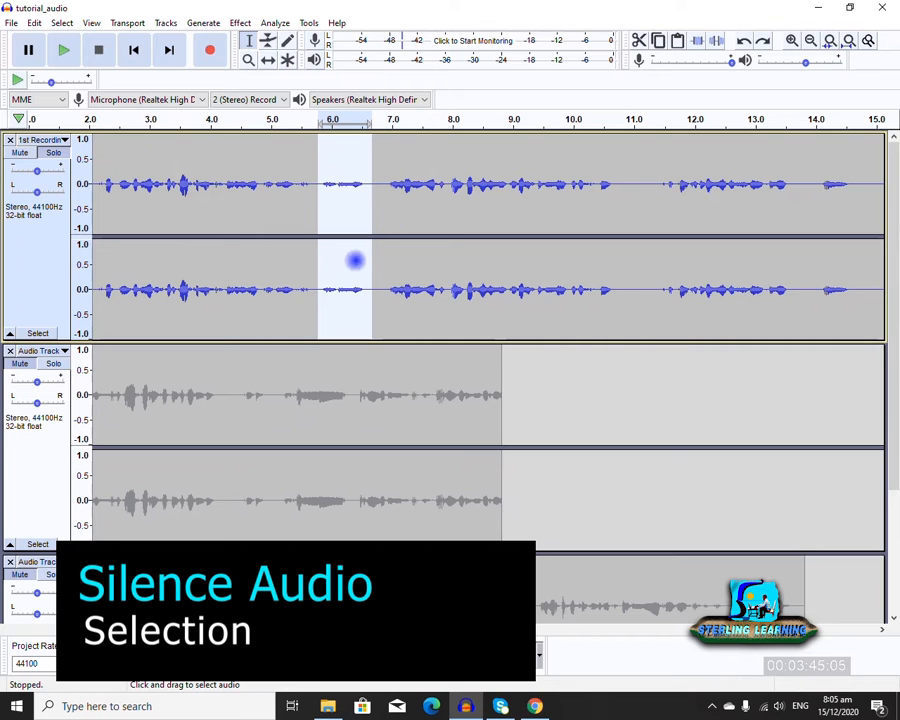
pyautogui.click(241, 21)
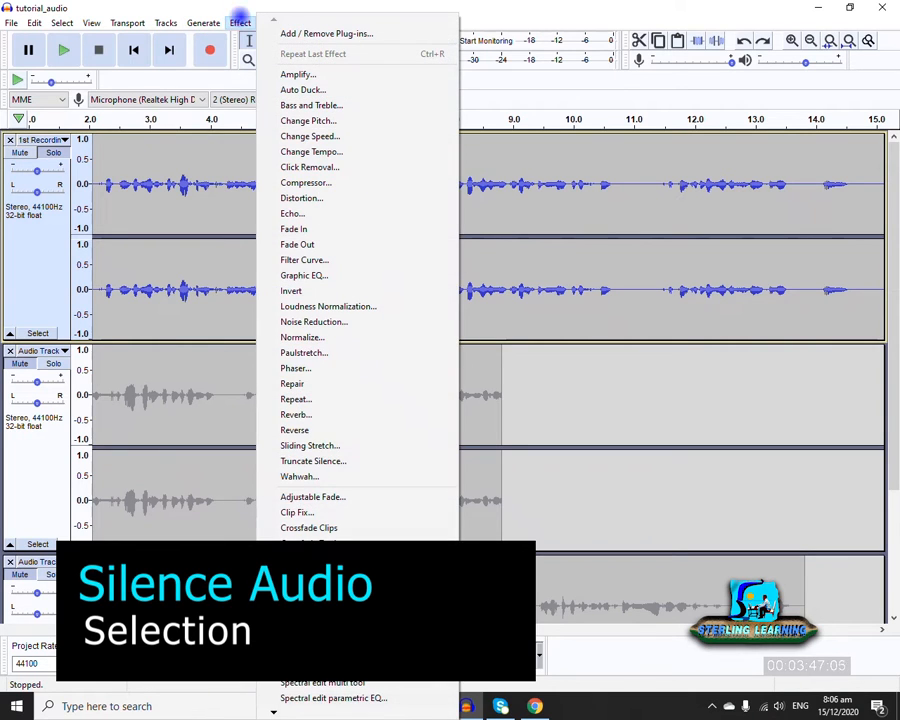
pyautogui.click(224, 3)
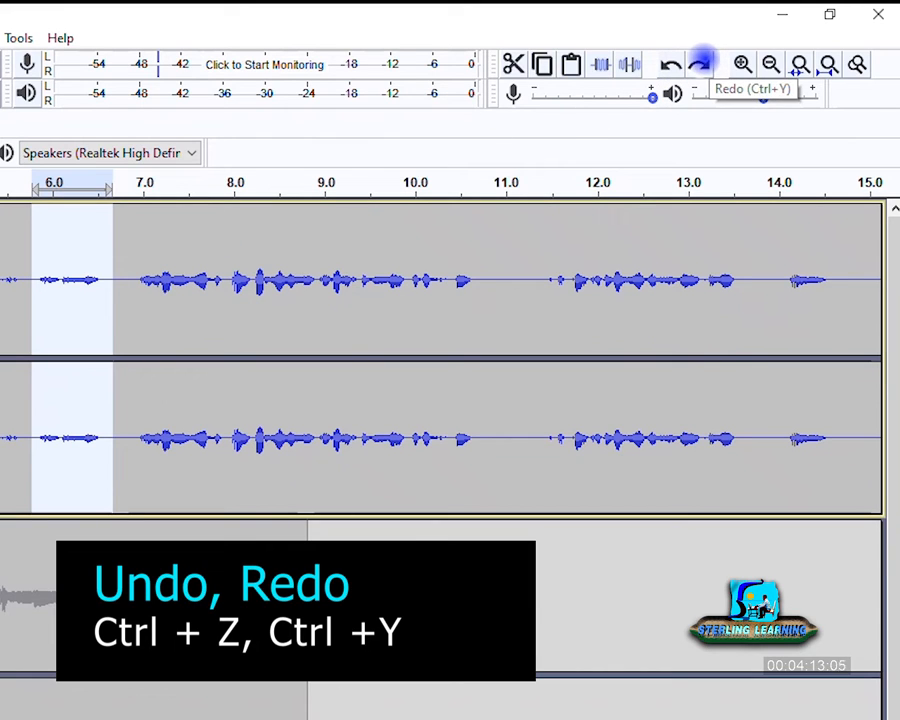
# Redo the silencing of the selected section and undo it again
pyautogui.click(700, 62)
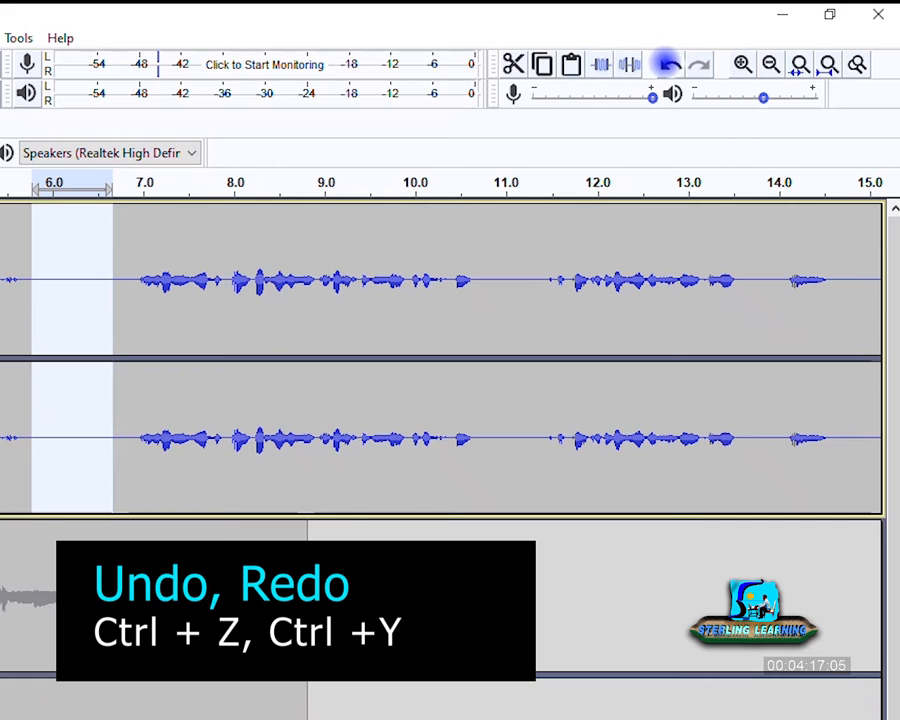
pyautogui.click(670, 63)
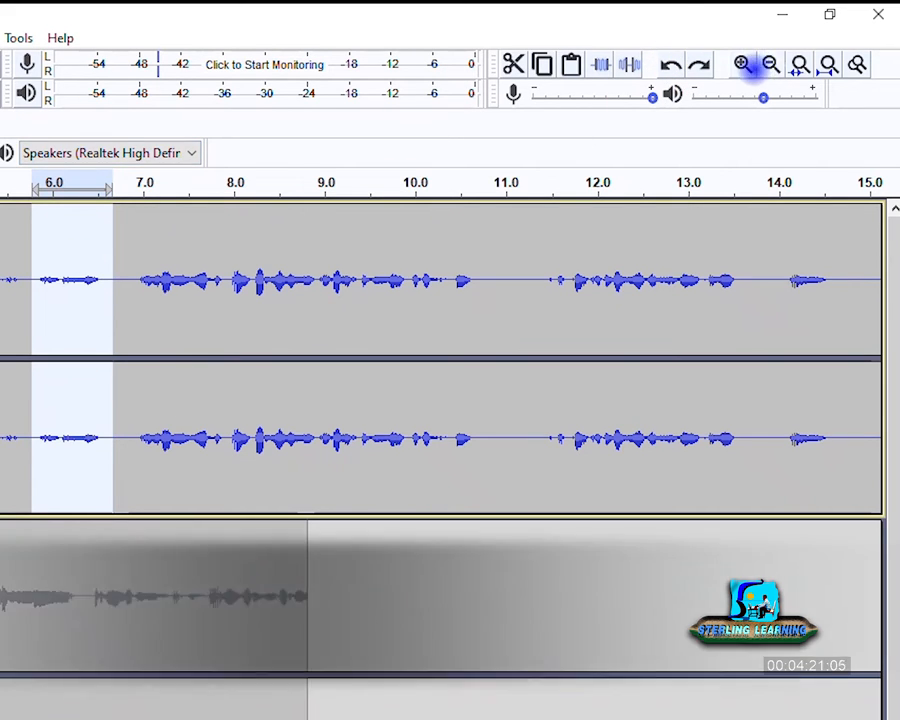
# Zoom in two levels on the selected section and zoom back out two levels
pyautogui.click(742, 64)
pyautogui.click(742, 64)
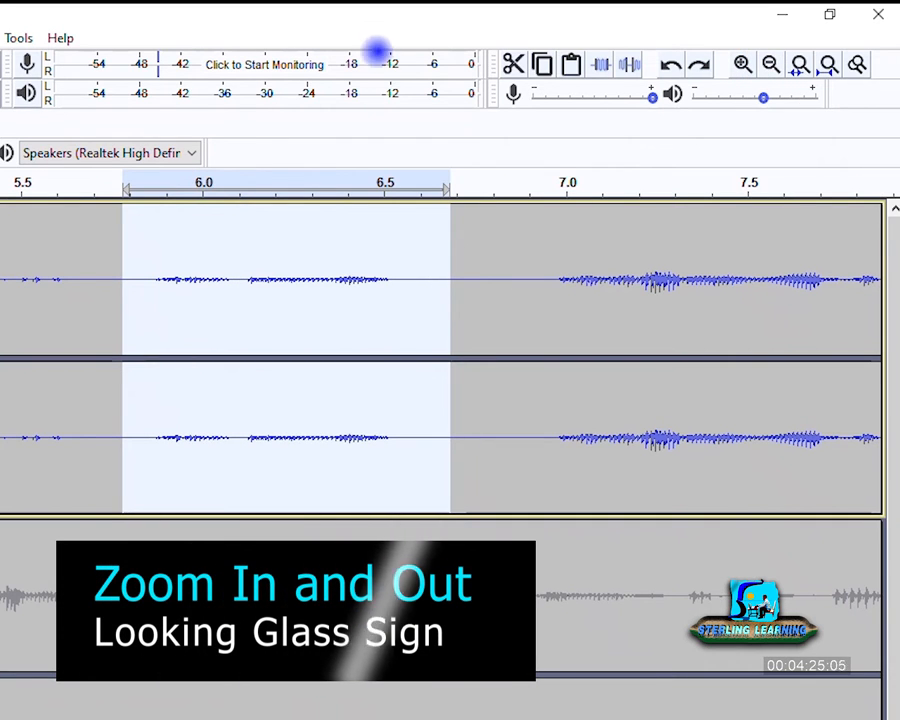
pyautogui.click(771, 64)
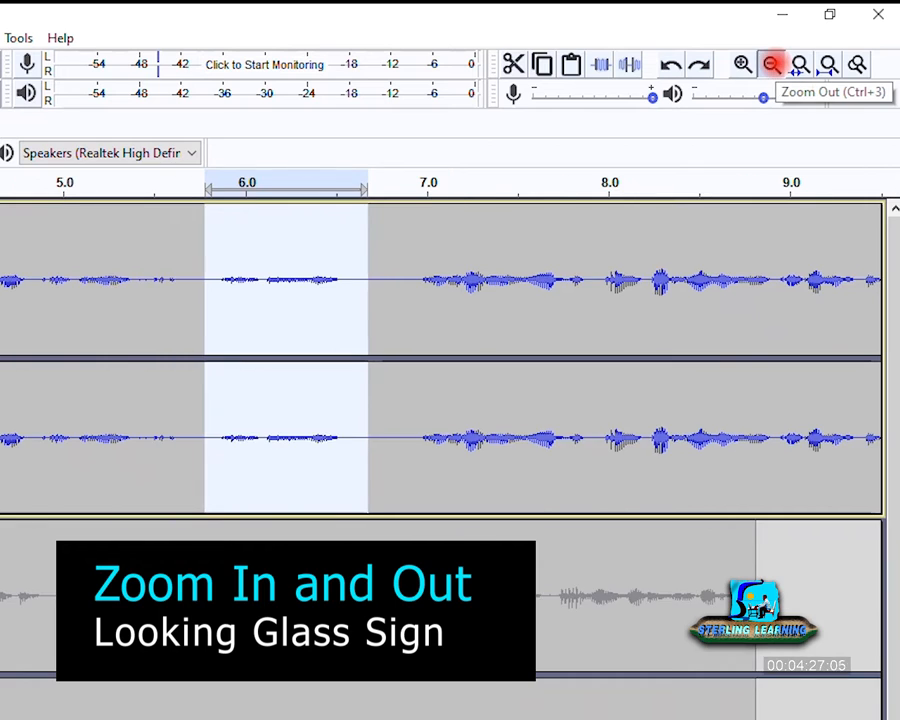
pyautogui.click(771, 64)
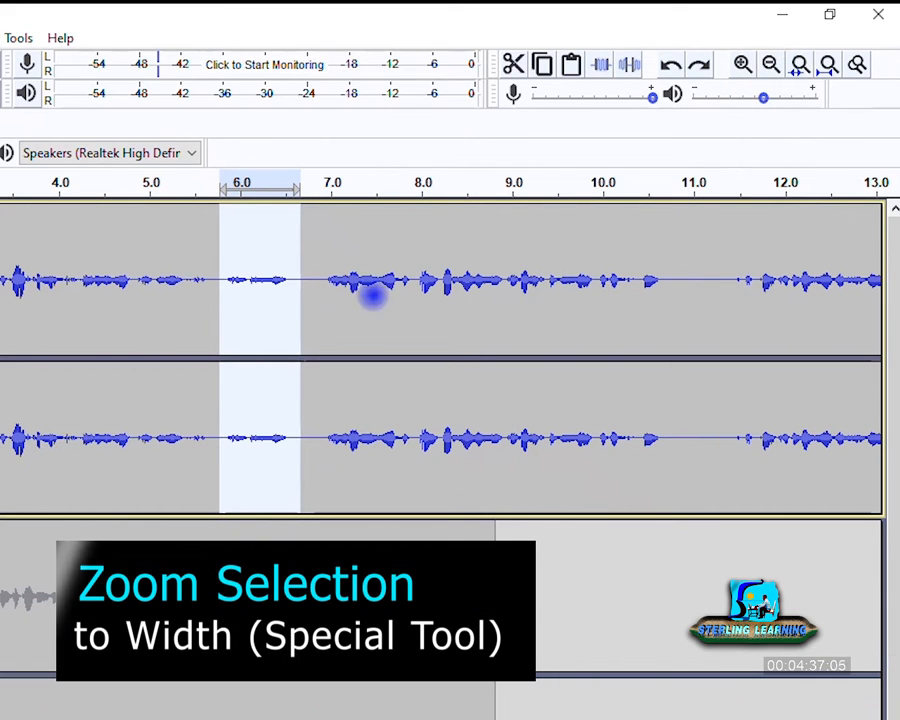
# Select the first track's audio from about 4.3 s to 6.6 s and fit the selection to the view width
pyautogui.click(82, 278)
pyautogui.moveTo(108, 278); pyautogui.dragTo(298, 284)
pyautogui.click(799, 63)
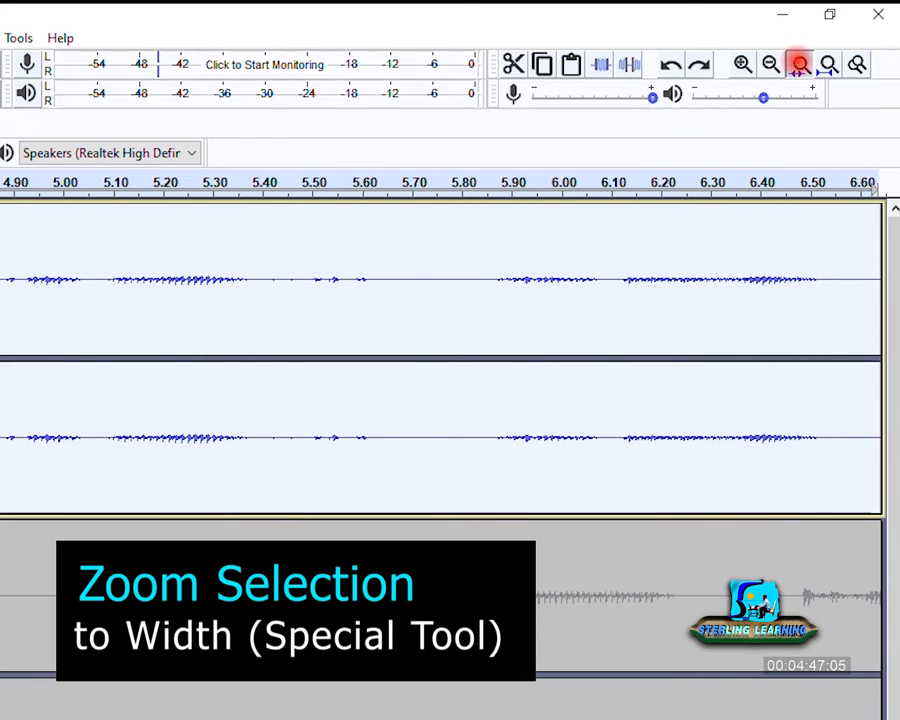
# Zoom out three levels from the selection and fit the whole project to the view width
pyautogui.click(770, 64)
pyautogui.click(770, 64)
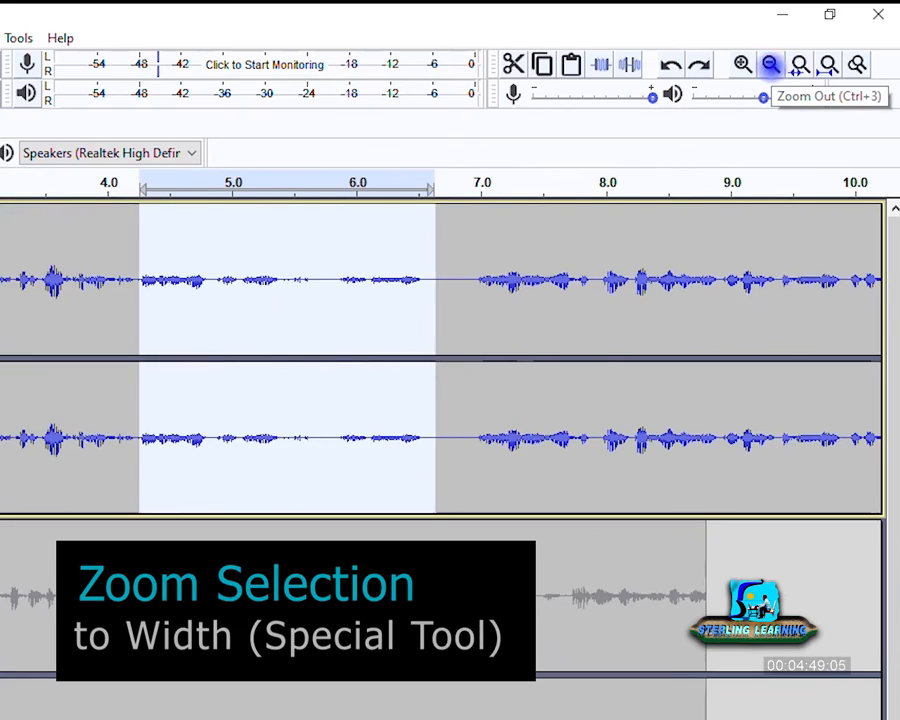
pyautogui.click(770, 64)
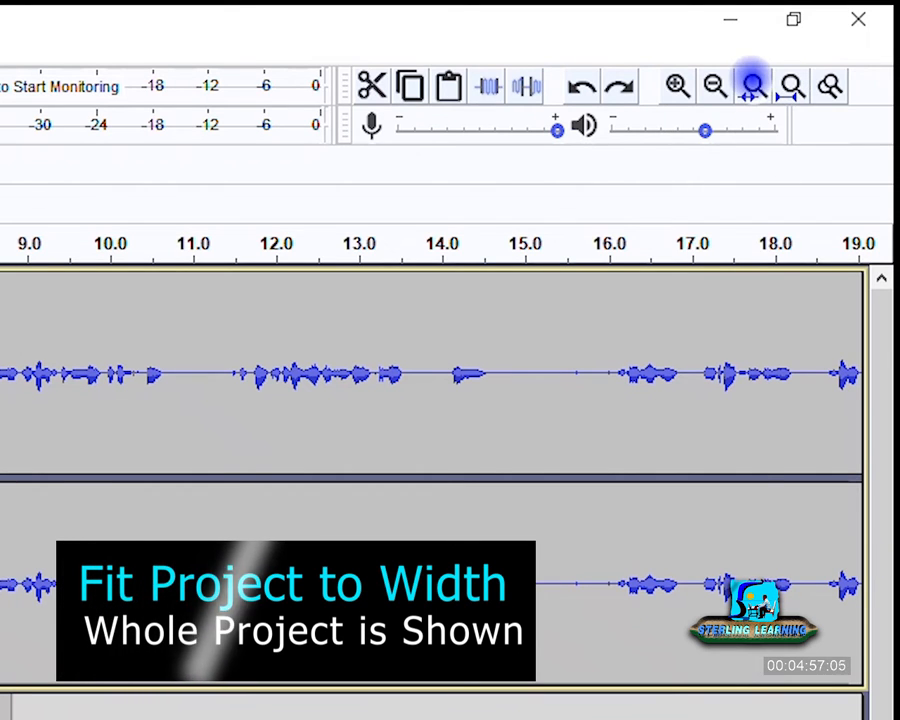
pyautogui.click(789, 85)
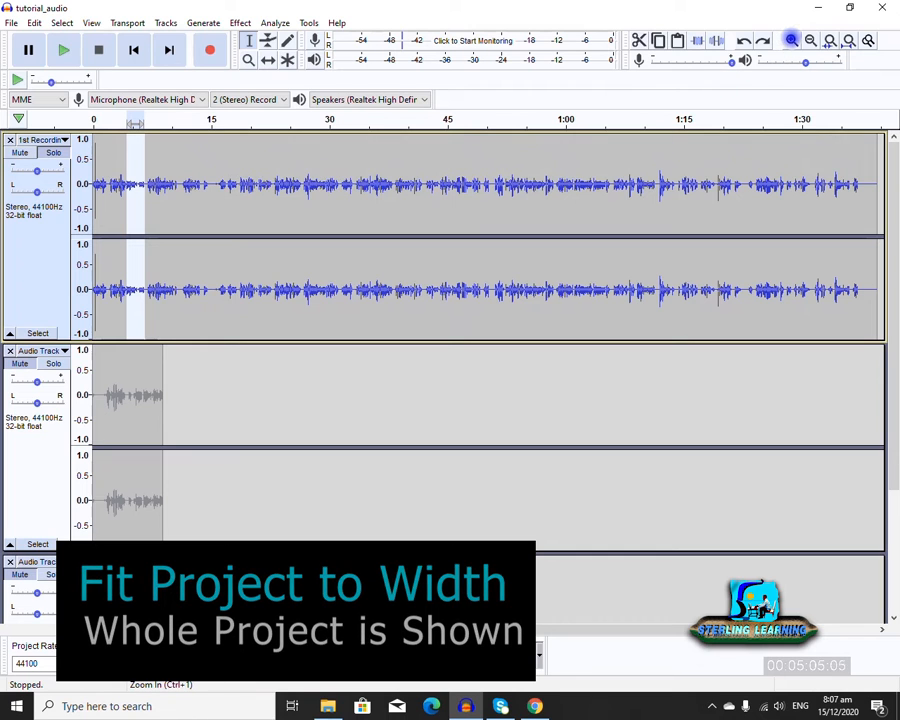
# Zoom in four levels from the full-project view to the selected section
pyautogui.click(791, 39)
pyautogui.click(791, 39)
pyautogui.click(791, 39)
pyautogui.click(791, 39)
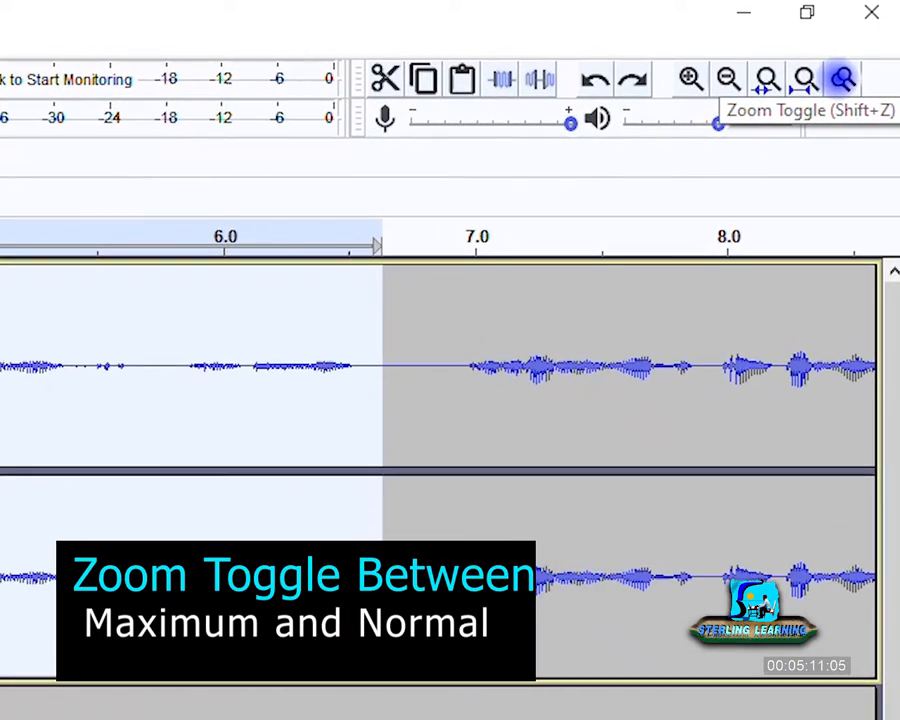
# Use Zoom Toggle to switch twice between the maximum and normal zoom levels, ending at normal
pyautogui.click(843, 79)
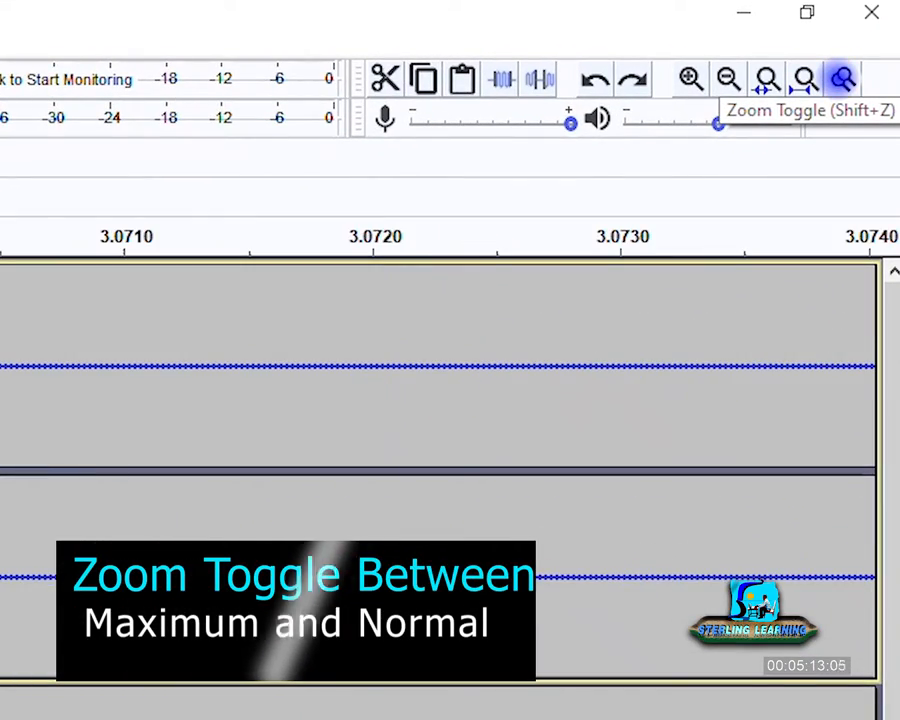
pyautogui.click(843, 79)
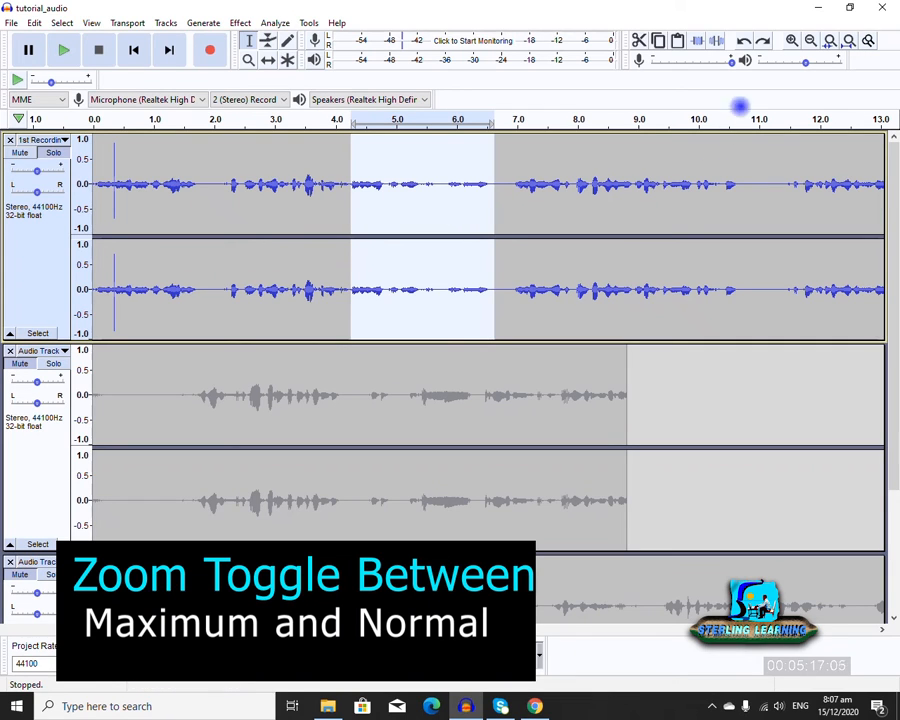
pyautogui.click(868, 41)
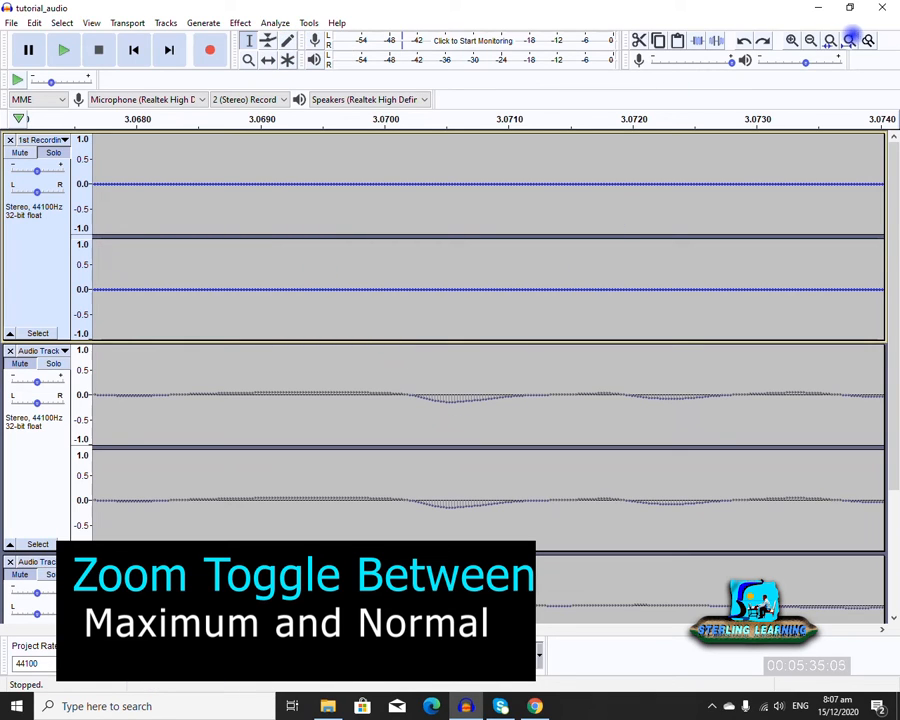
pyautogui.click(868, 41)
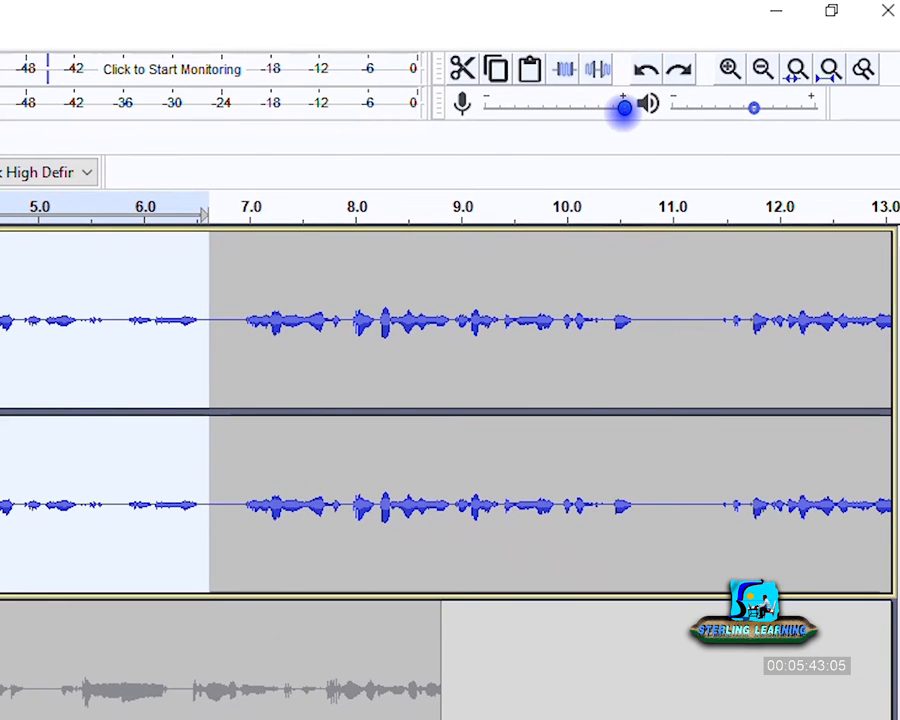
# Raise both the recording volume and the playback volume to their maximum levels
pyautogui.moveTo(624, 106)
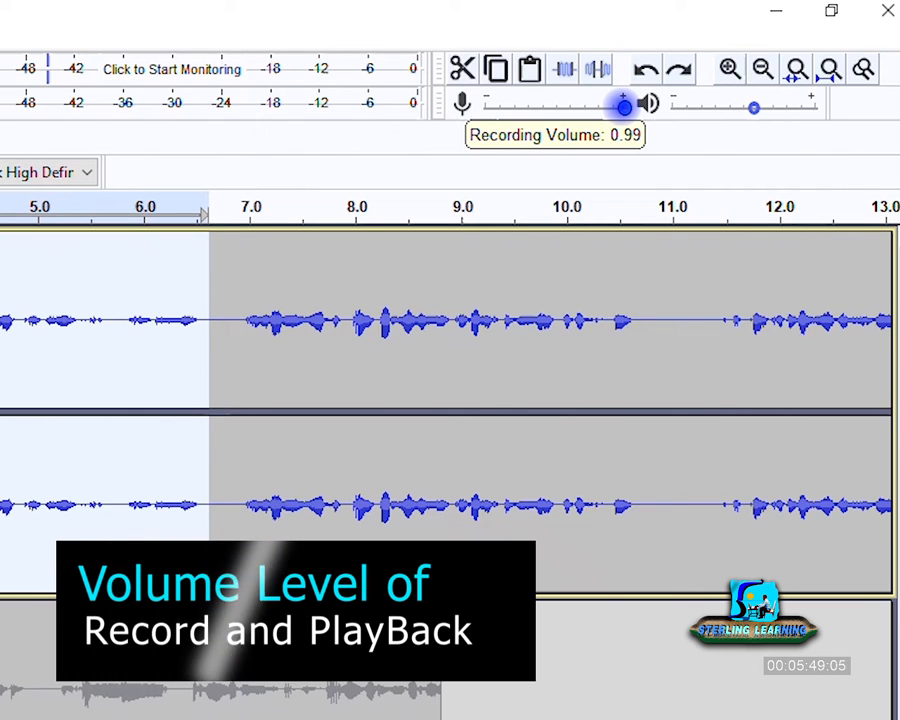
pyautogui.click(624, 106)
pyautogui.moveTo(624, 106); pyautogui.dragTo(637, 101)
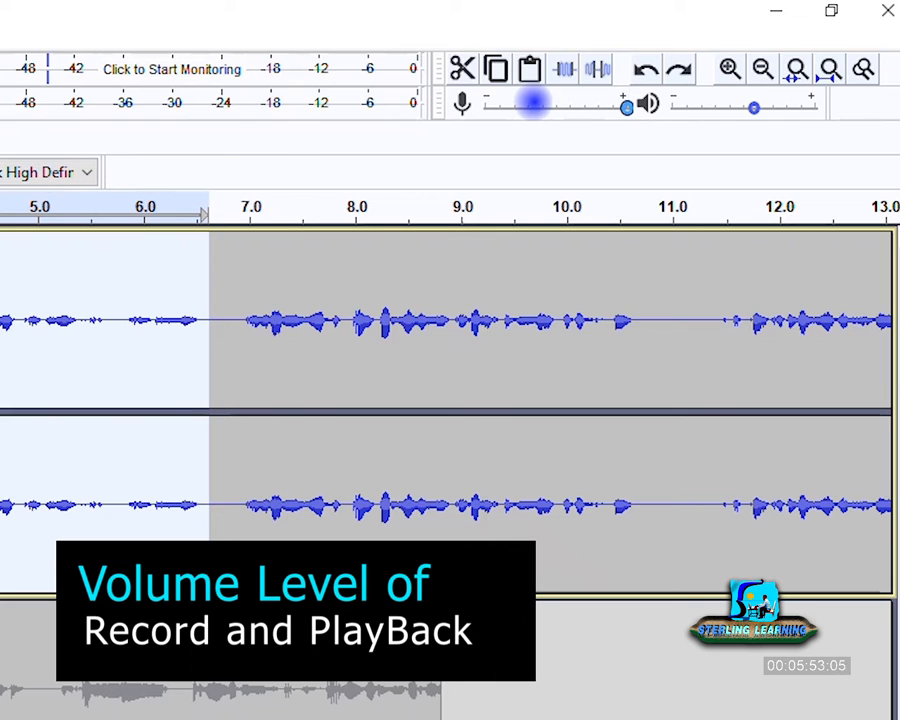
pyautogui.moveTo(531, 102)
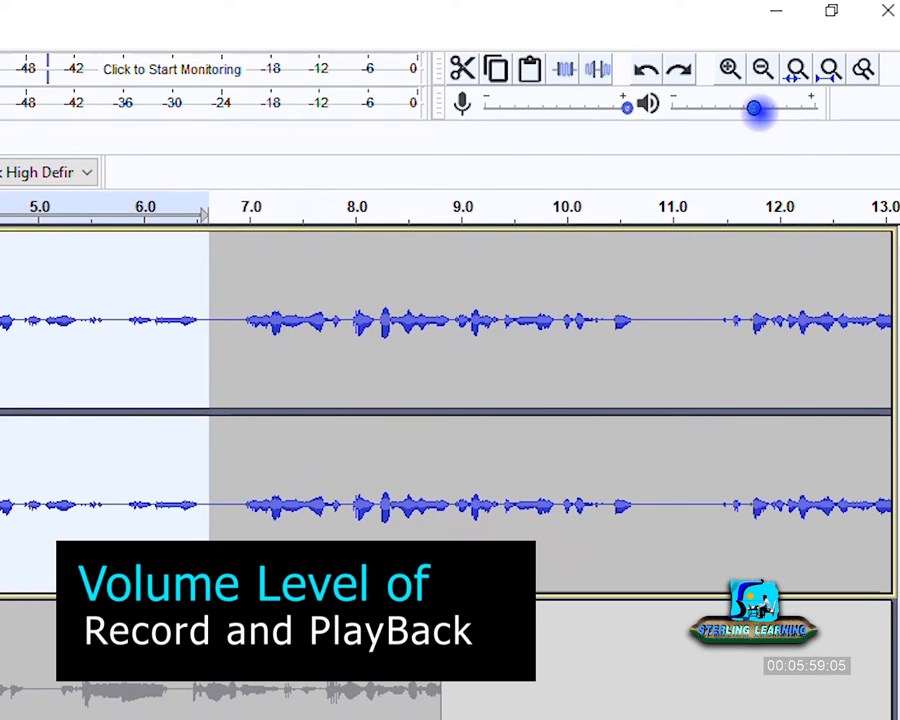
pyautogui.moveTo(753, 107)
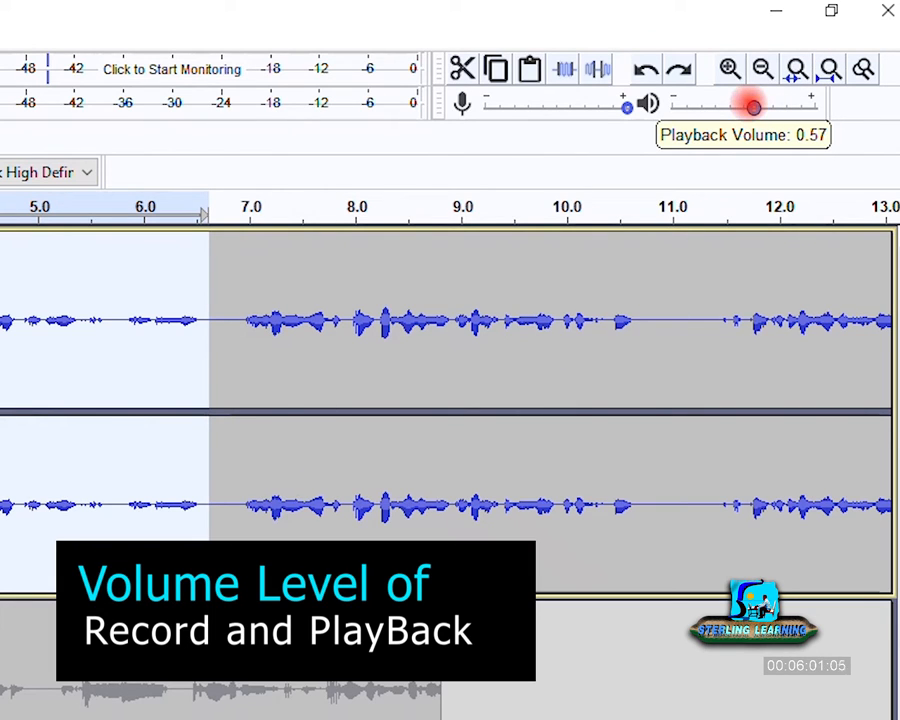
pyautogui.moveTo(753, 107)
pyautogui.mouseDown()
pyautogui.moveTo(699, 107)
pyautogui.moveTo(870, 110)
pyautogui.moveTo(732, 108)
pyautogui.moveTo(658, 130)
pyautogui.moveTo(803, 107)
pyautogui.mouseUp()
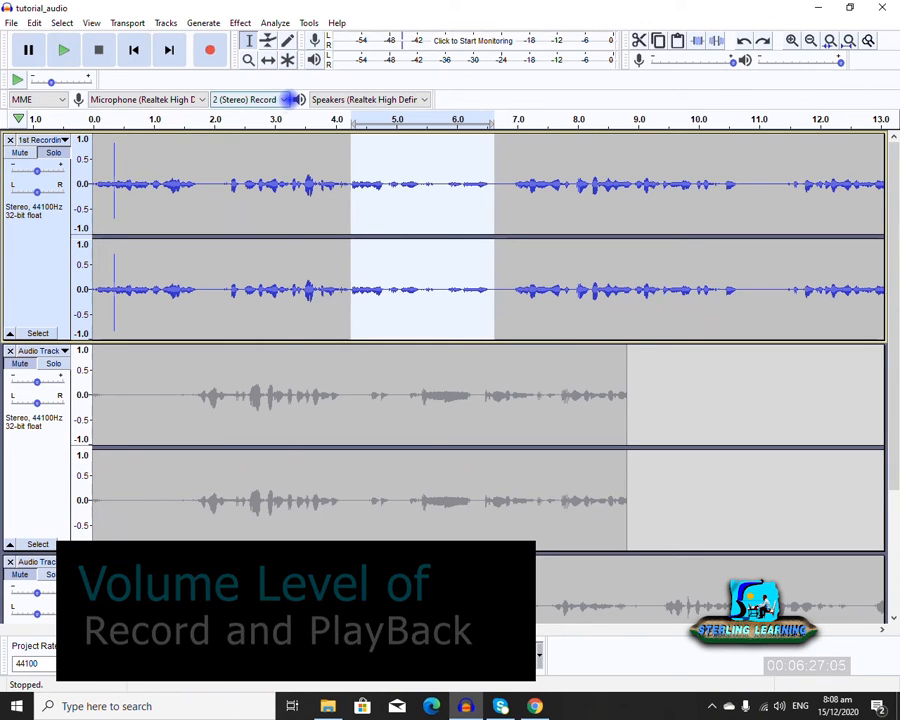
# Set the playback speed to its maximum and briefly play the first track from about 2.1 s
pyautogui.click(223, 176)
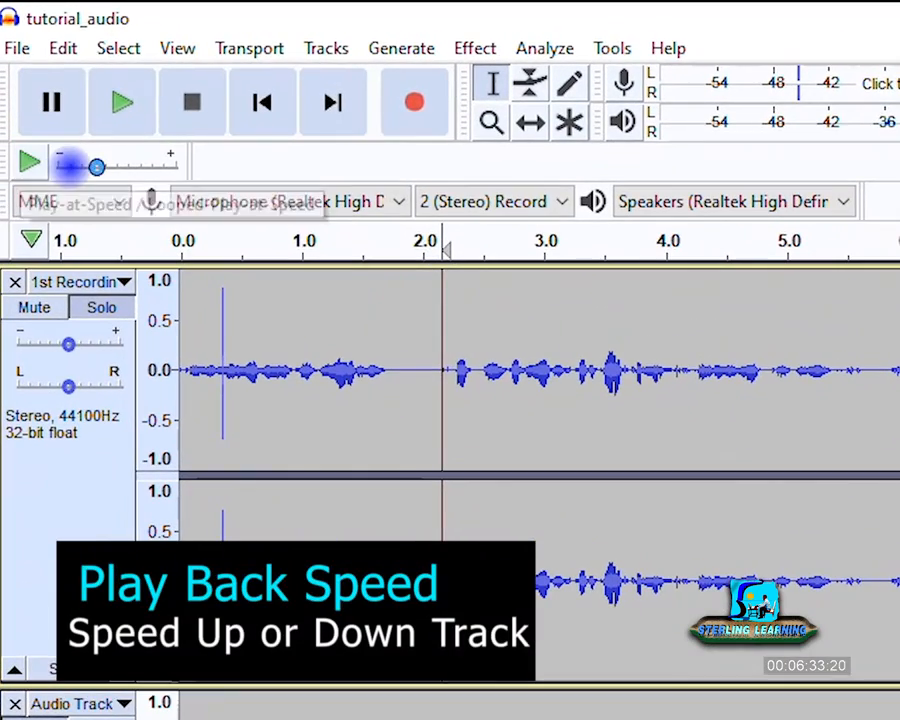
pyautogui.moveTo(97, 162)
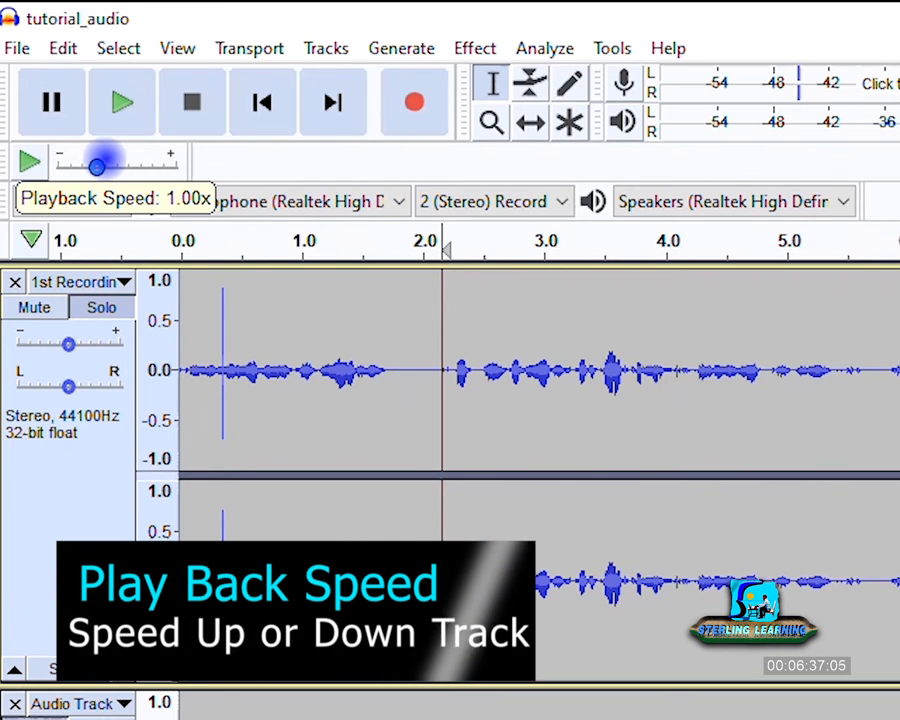
pyautogui.moveTo(97, 165); pyautogui.dragTo(175, 165)
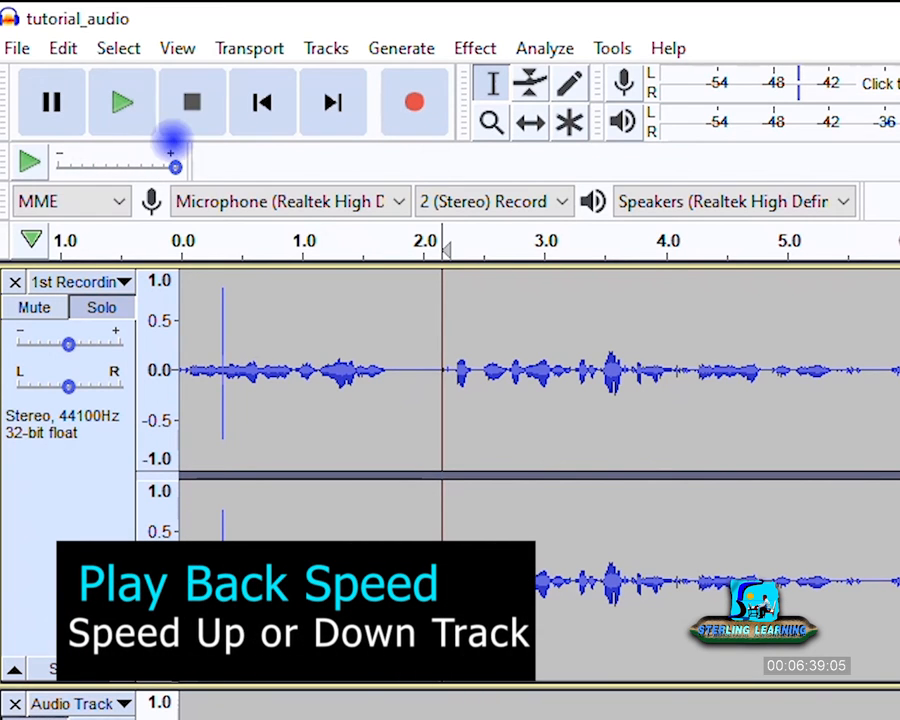
pyautogui.click(120, 97)
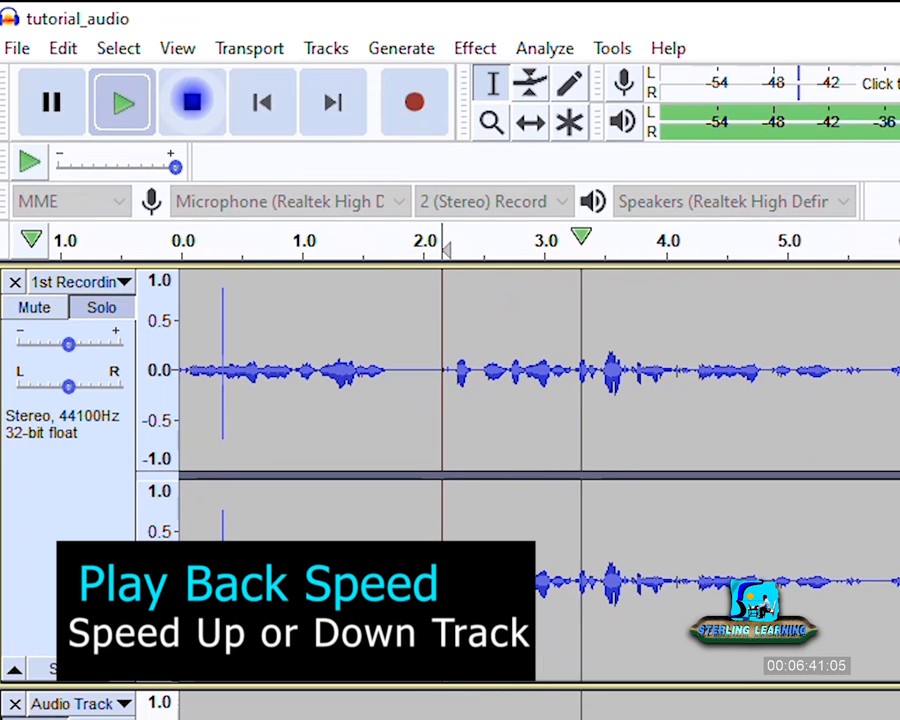
pyautogui.click(192, 101)
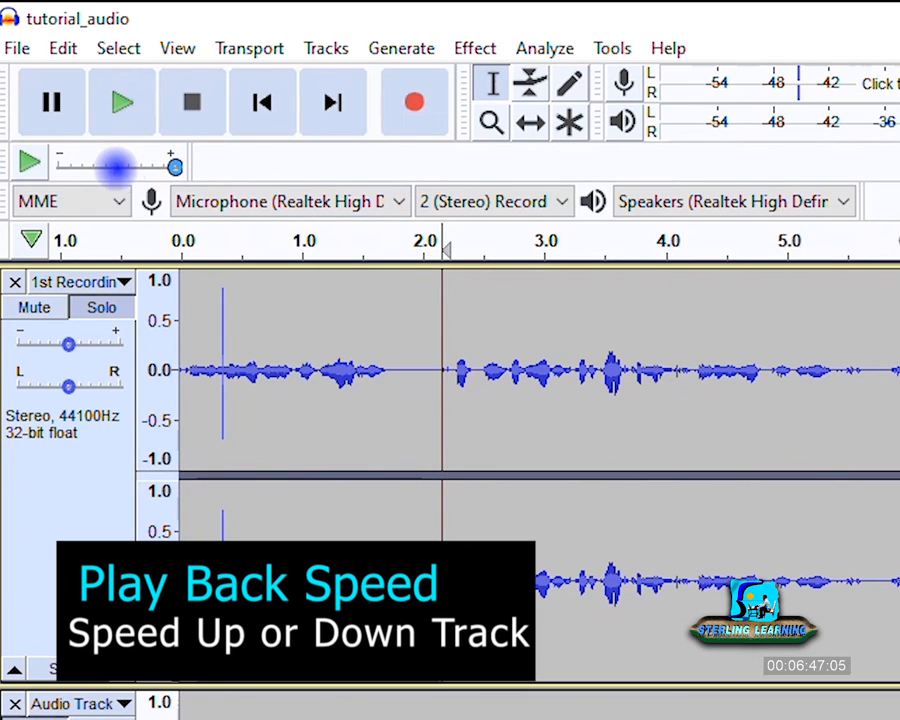
# Reduce the playback speed to about two thirds of its range and briefly play the first track at that speed
pyautogui.moveTo(120, 166); pyautogui.dragTo(137, 165)
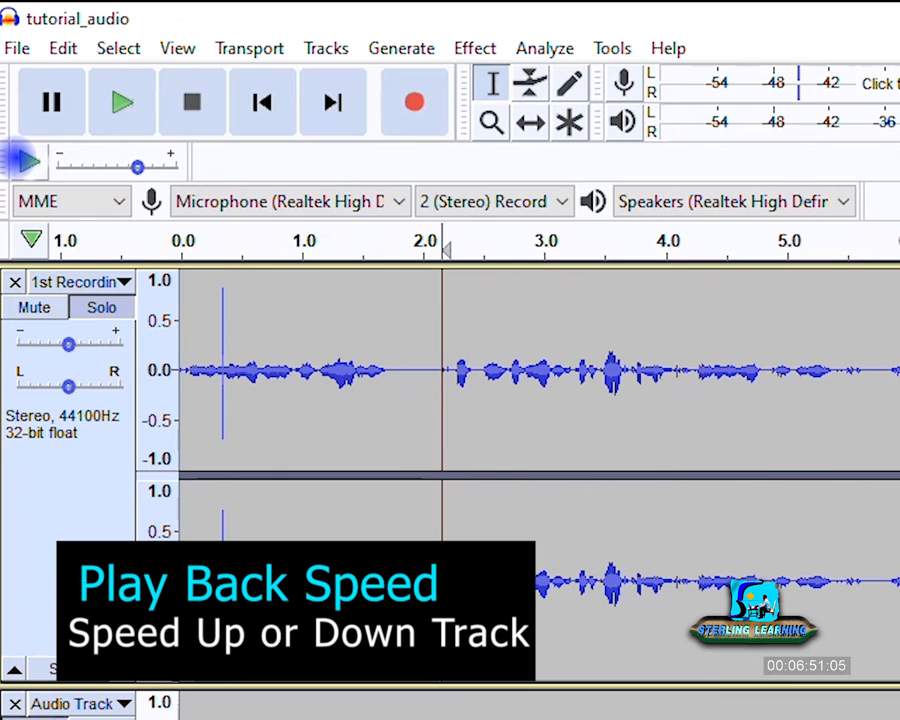
pyautogui.click(27, 161)
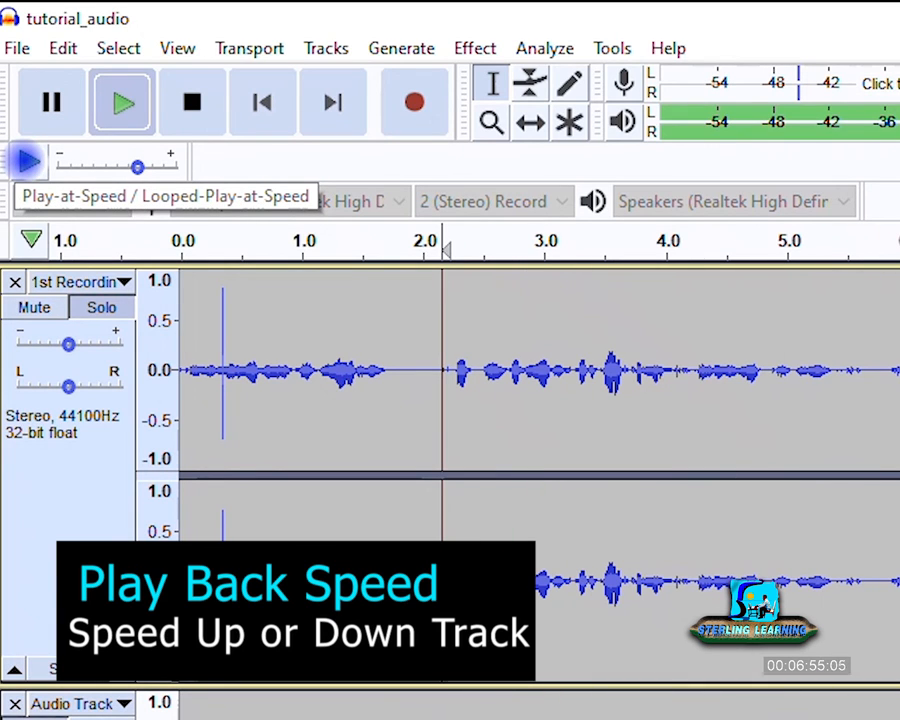
pyautogui.click(176, 100)
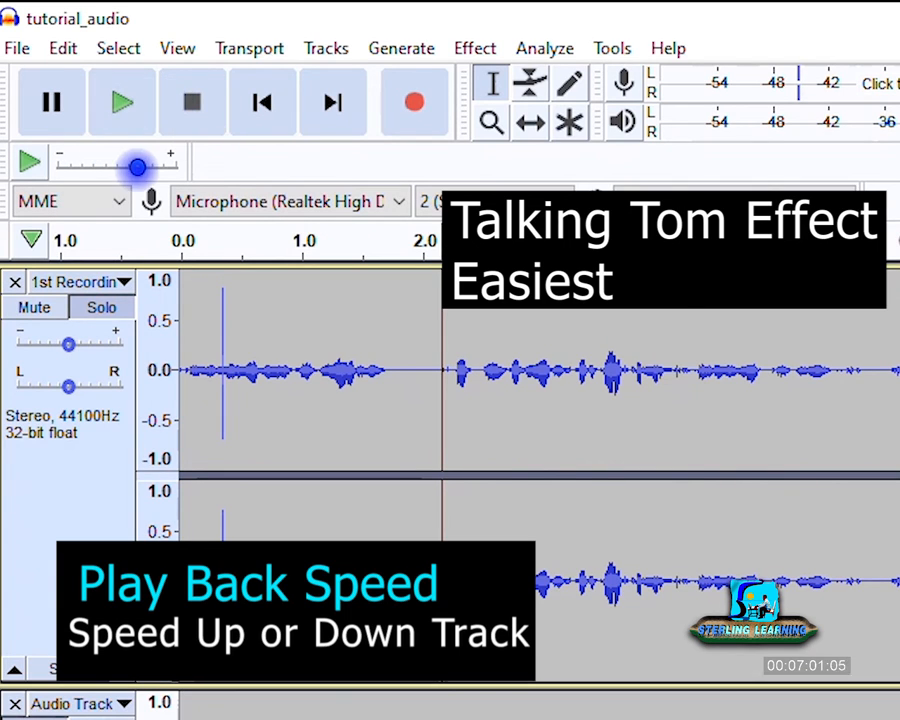
# Lower the playback speed to about a quarter of its range, play the first track at that speed, and stop playback
pyautogui.moveTo(138, 167)
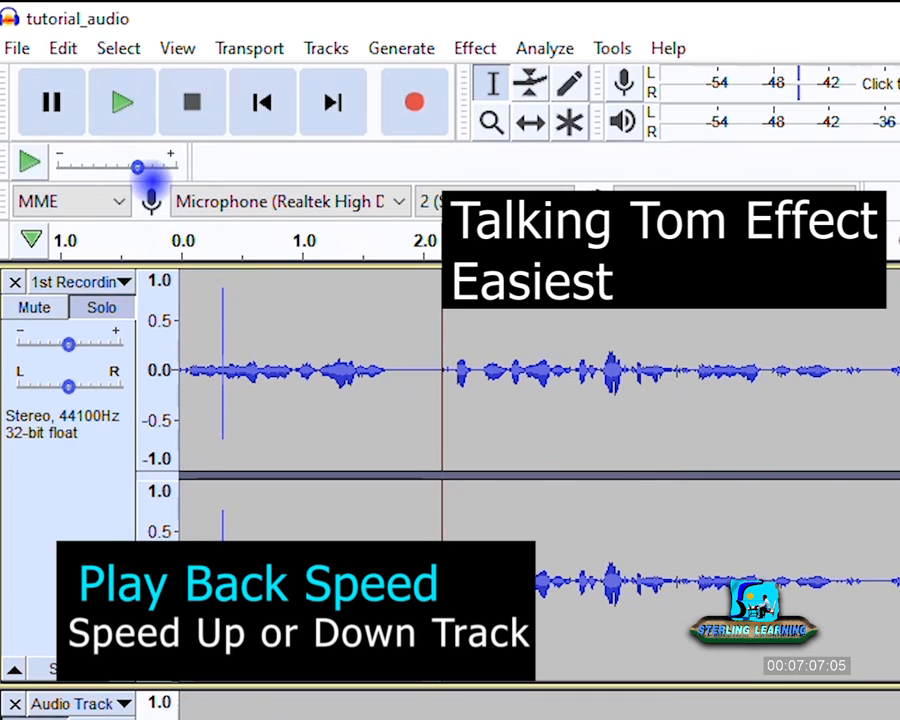
pyautogui.moveTo(137, 167); pyautogui.dragTo(86, 167)
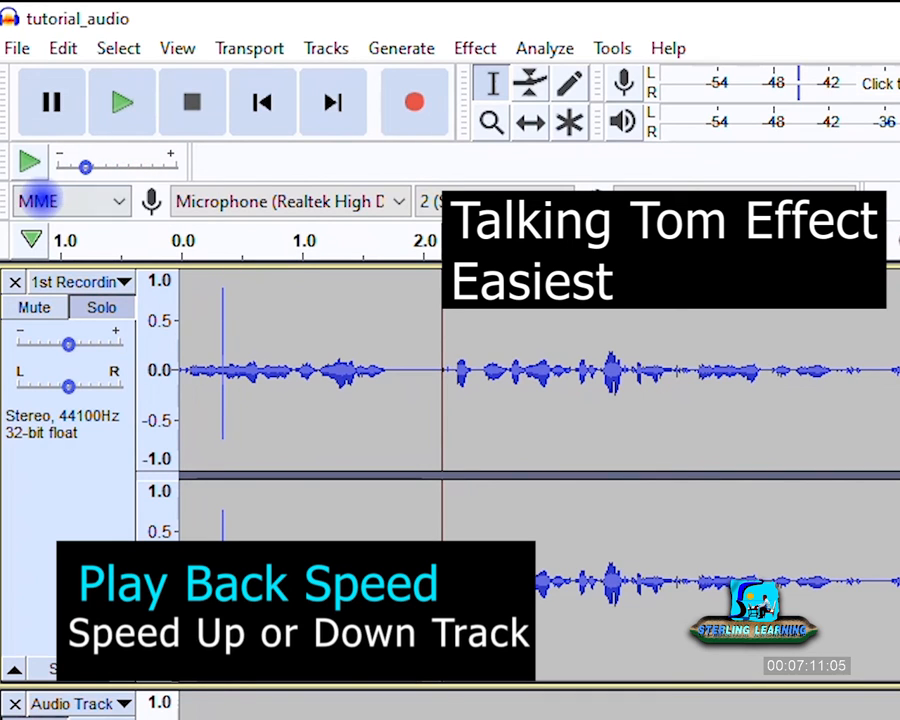
pyautogui.click(29, 160)
pyautogui.click(29, 160)
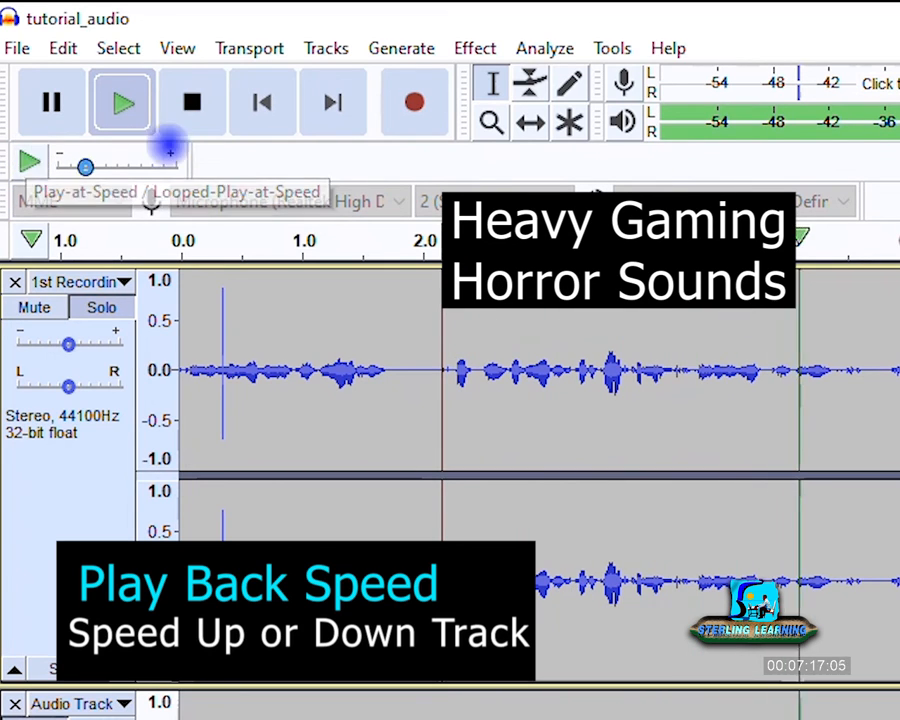
pyautogui.click(197, 100)
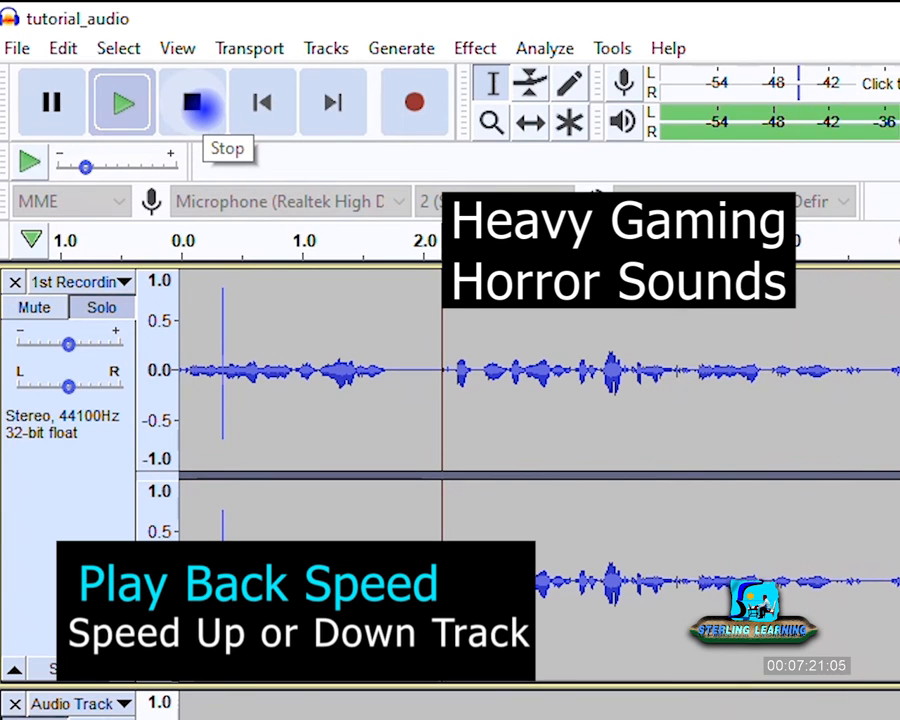
pyautogui.click(204, 110)
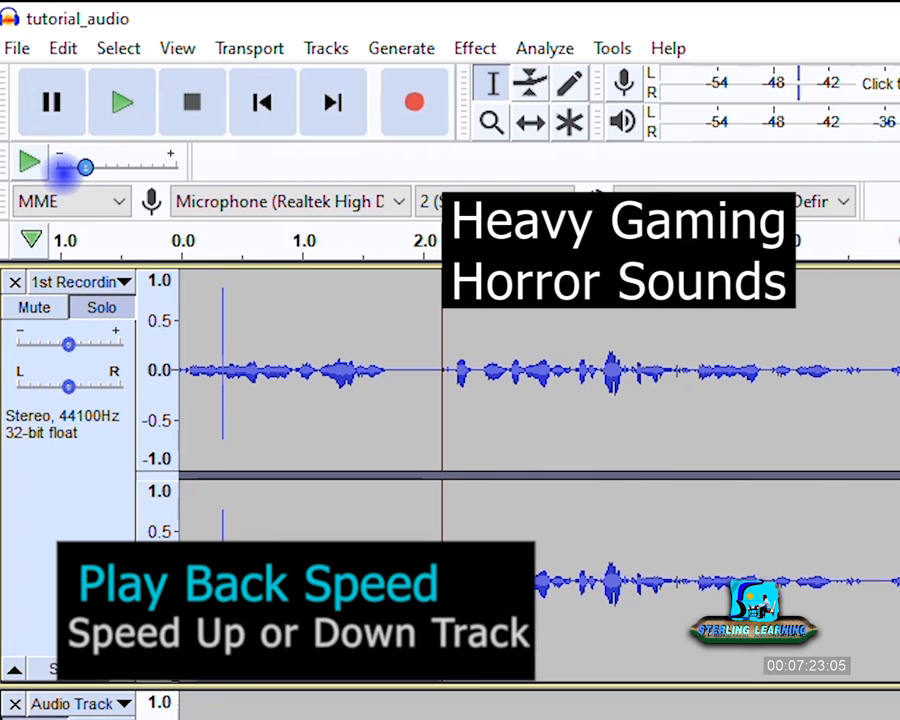
pyautogui.click(477, 49)
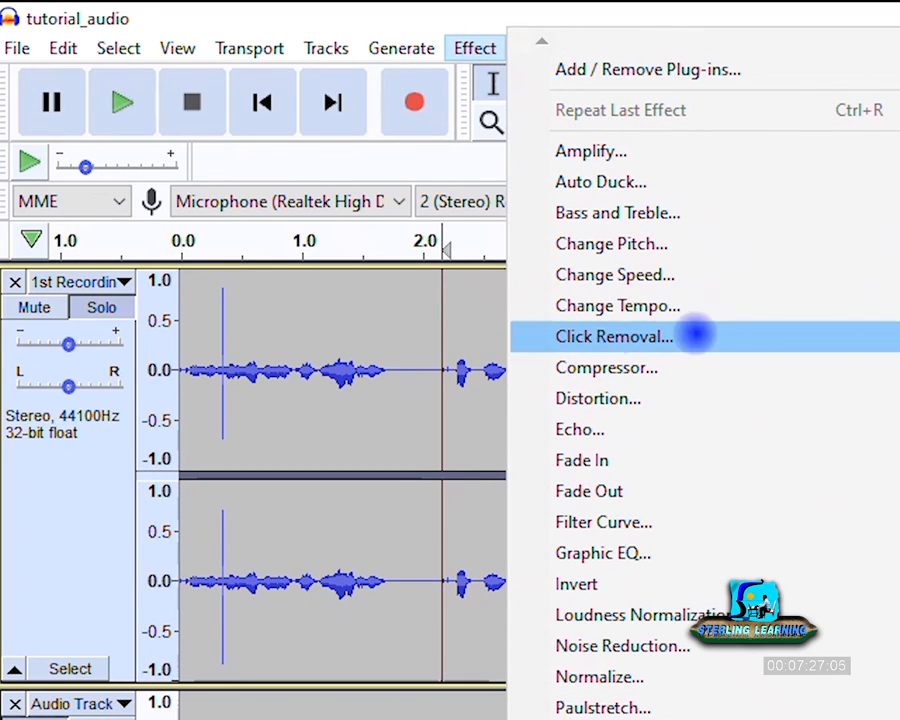
pyautogui.click(440, 11)
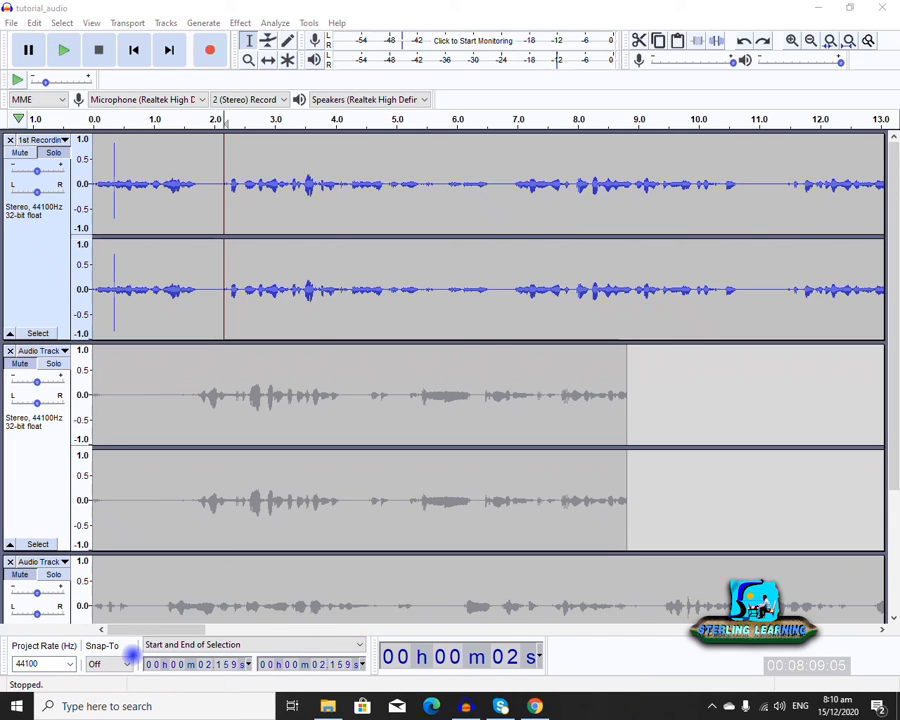
pyautogui.click(118, 661)
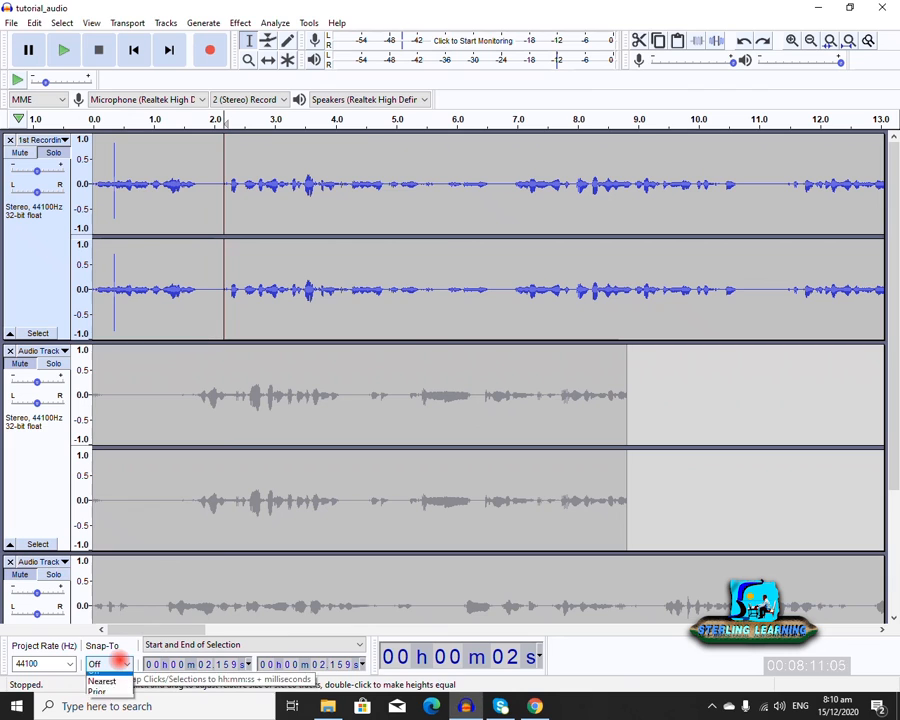
pyautogui.click(606, 651)
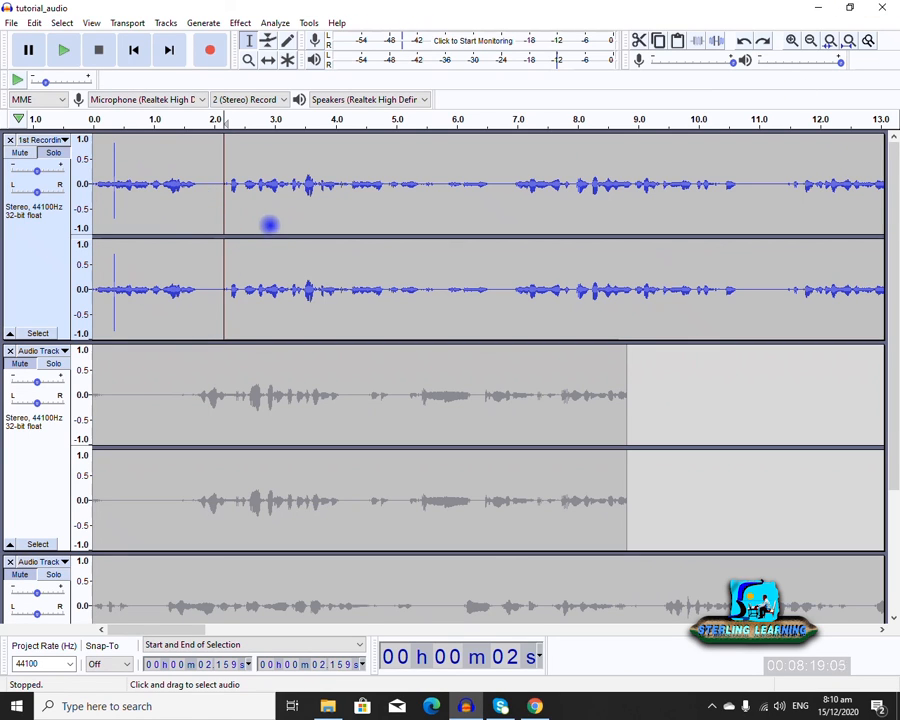
pyautogui.click(11, 22)
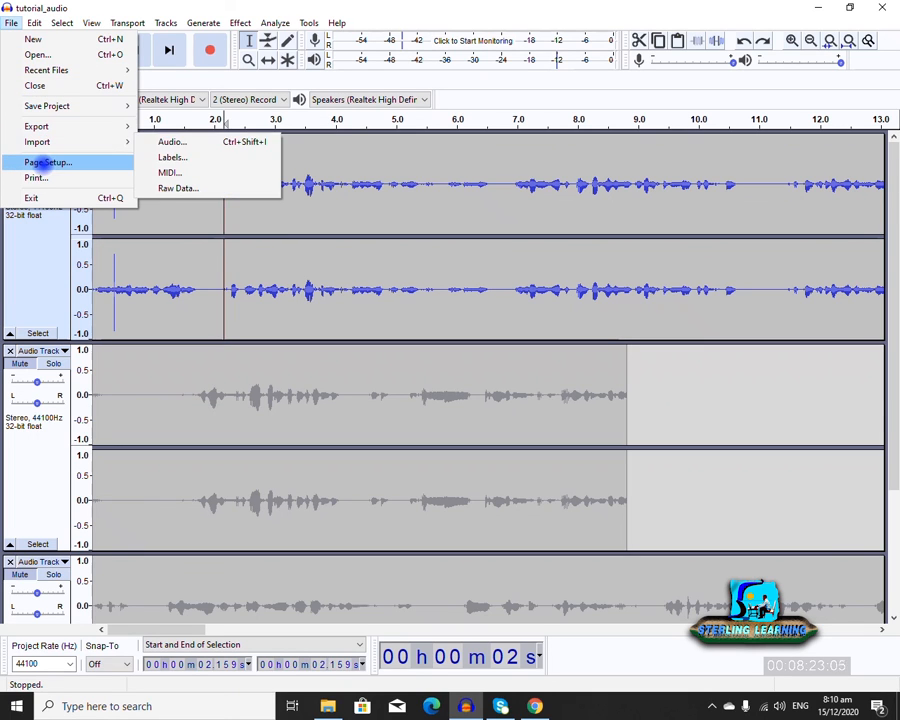
pyautogui.moveTo(62, 22)
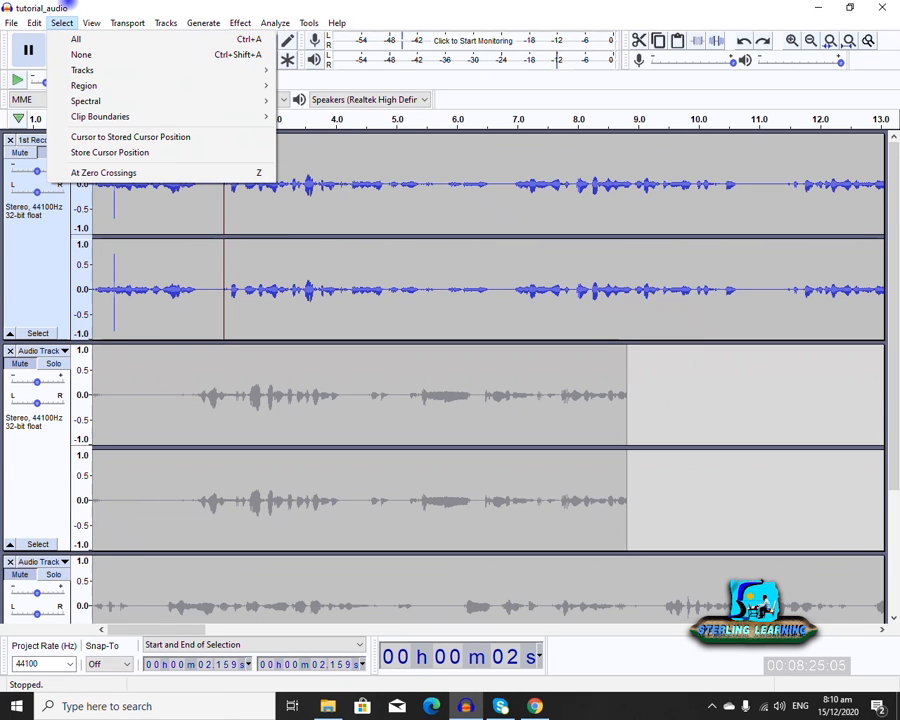
pyautogui.click(372, 3)
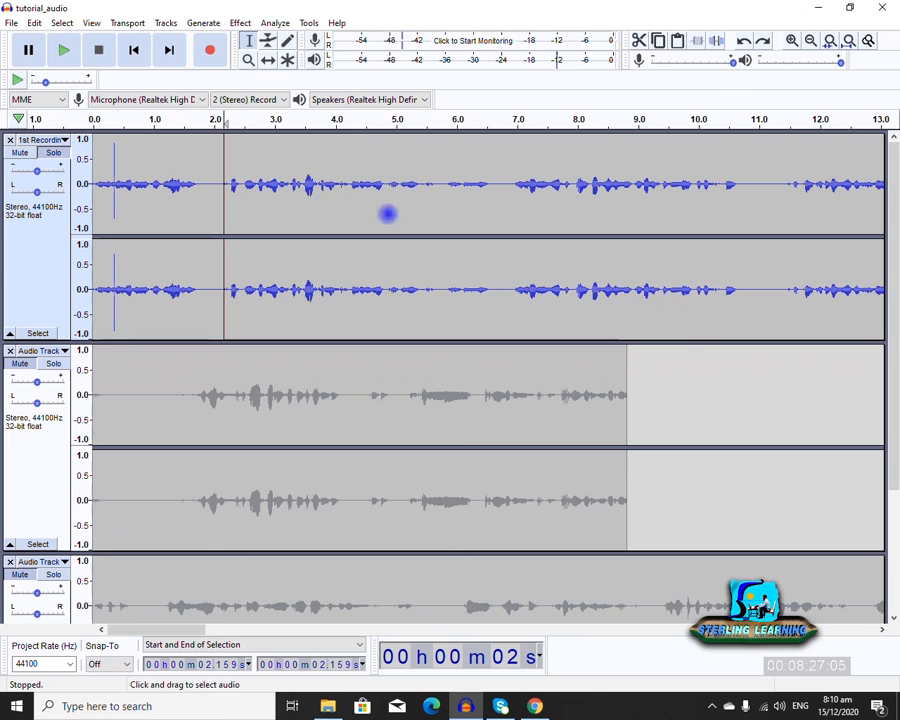